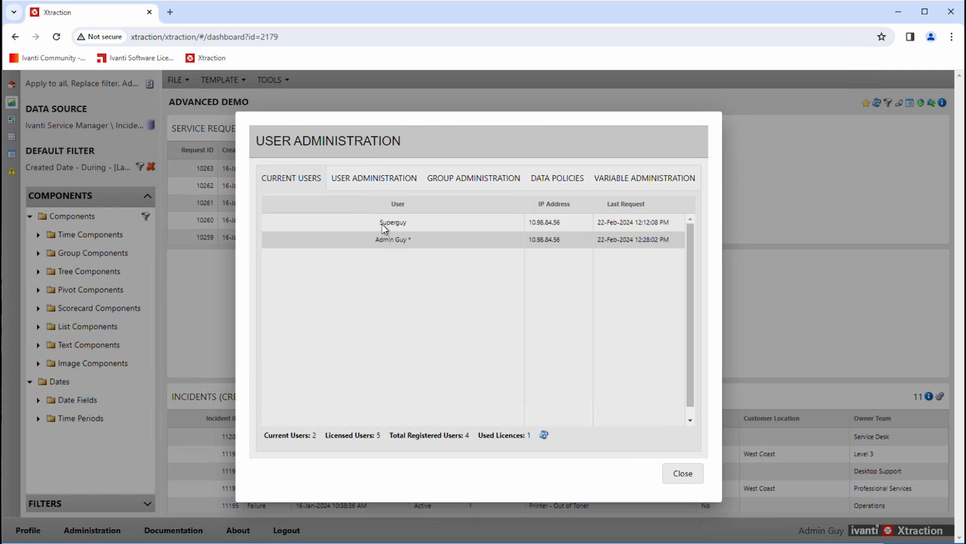
Enable the Designer role for the non-administrator user, set its level to Private Designer and save the user
click(383, 223)
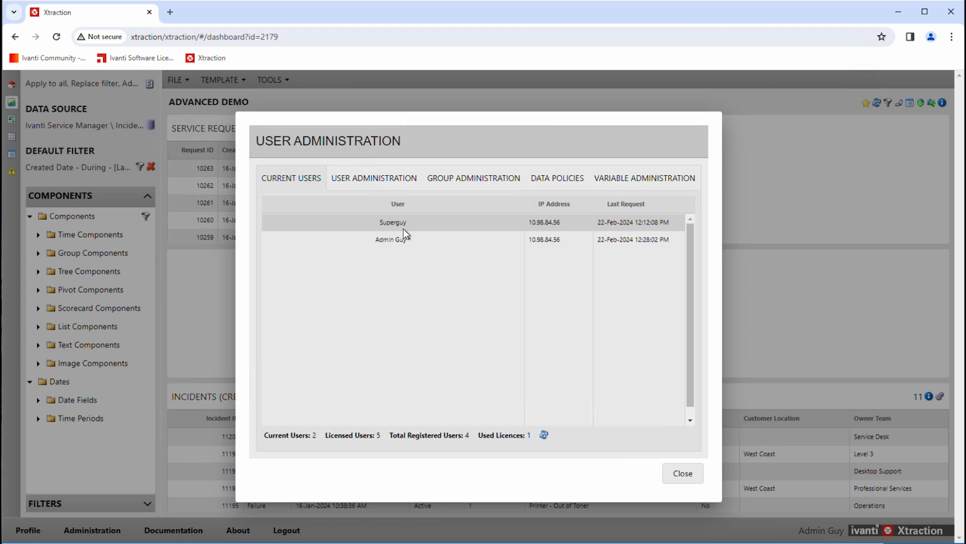
double_click(395, 225)
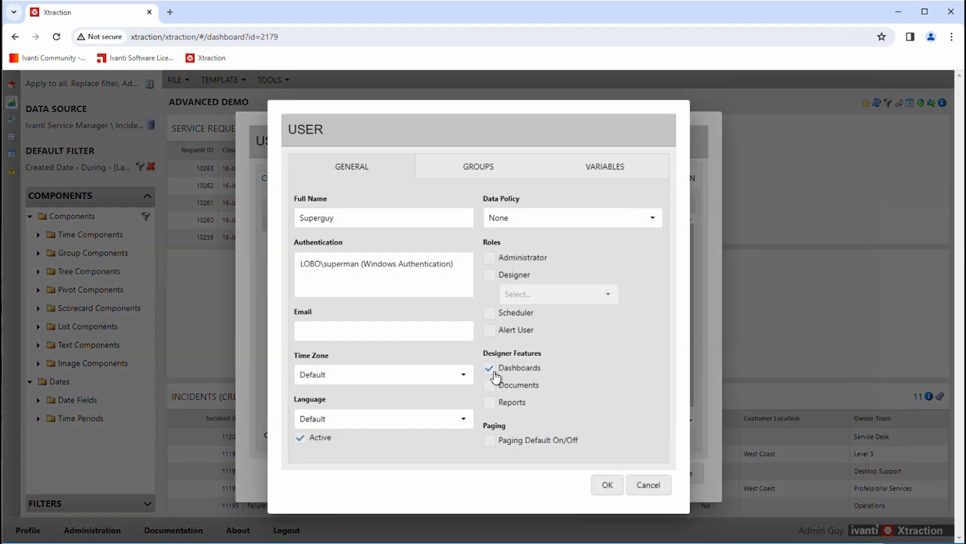
click(491, 277)
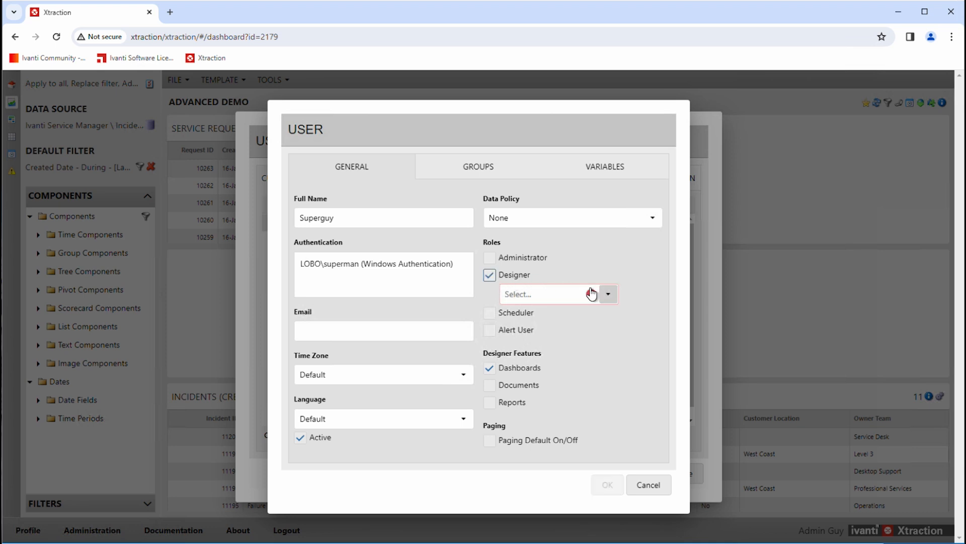
click(607, 297)
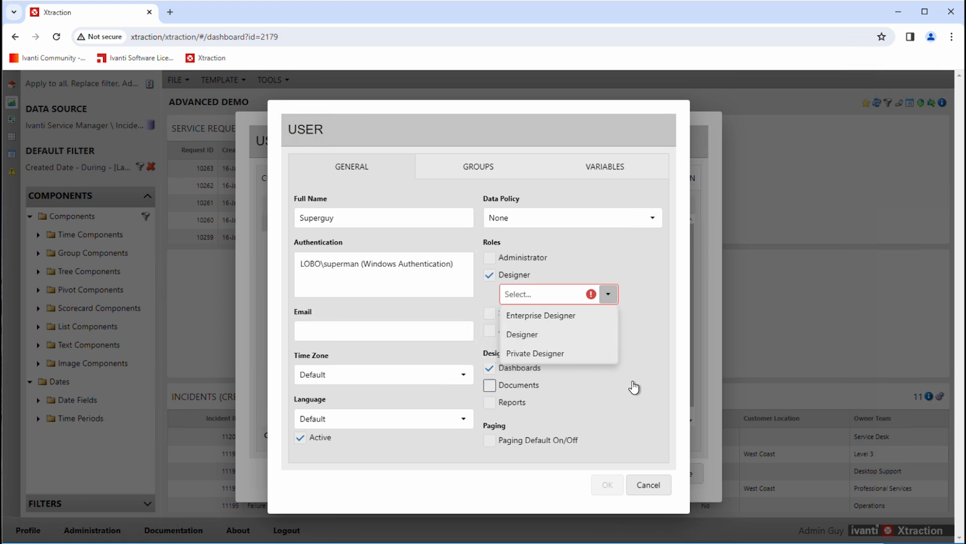
click(637, 361)
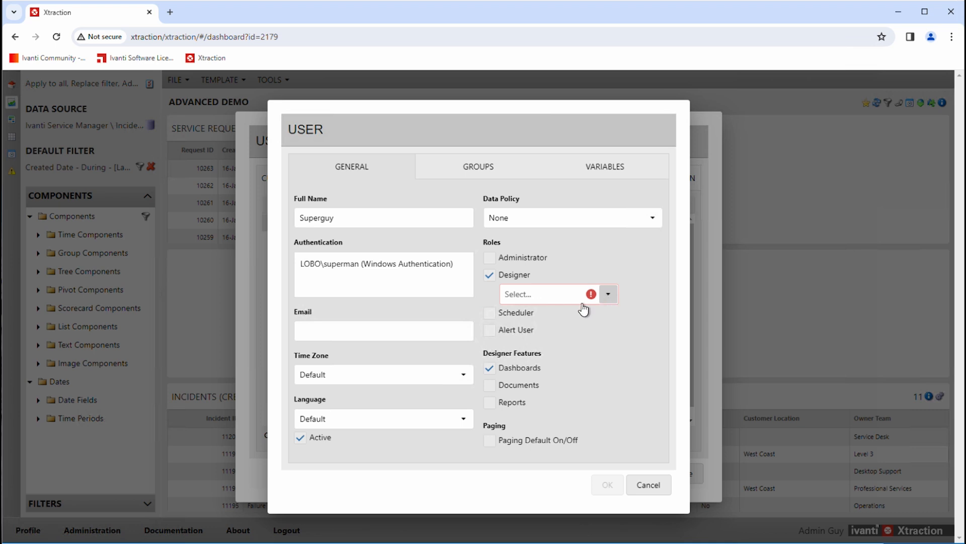
click(608, 297)
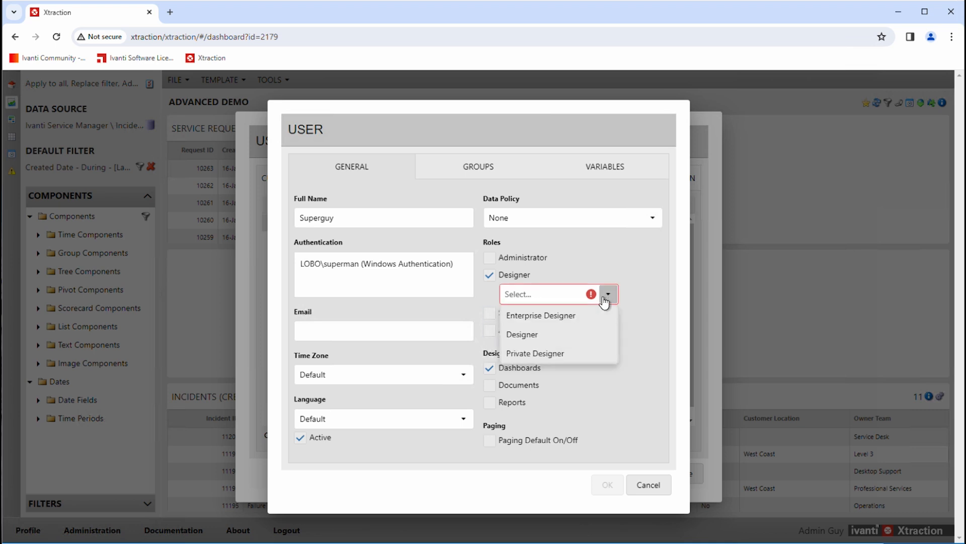
click(543, 349)
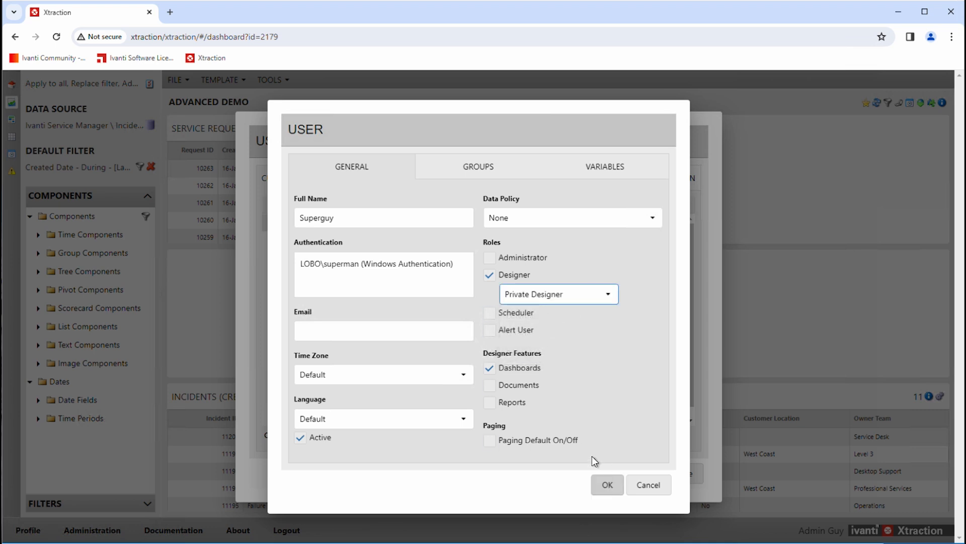
click(608, 485)
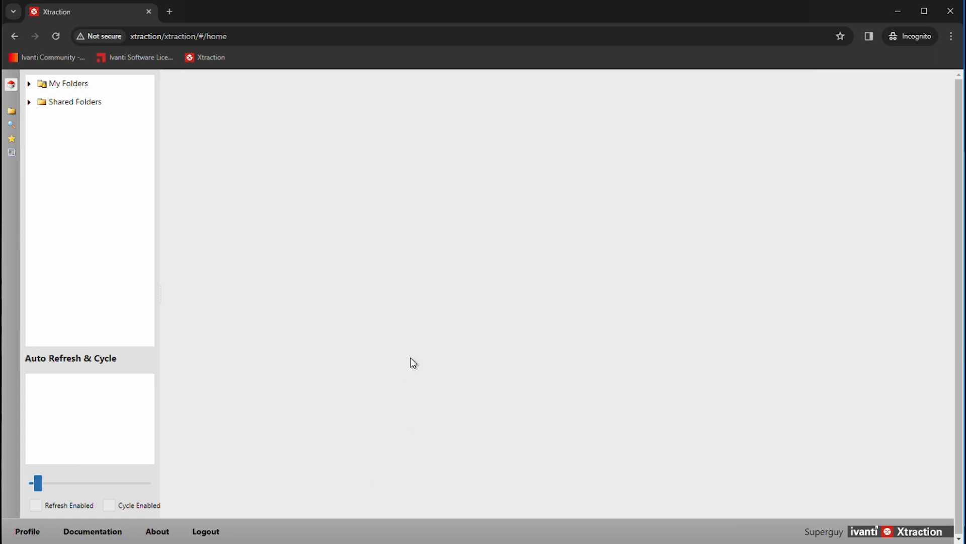
Reload the designer user's session, open Asset Types by Location from ISM - Facilities > Facilities Assets for editing and check its file commands
key(F5)
click(31, 90)
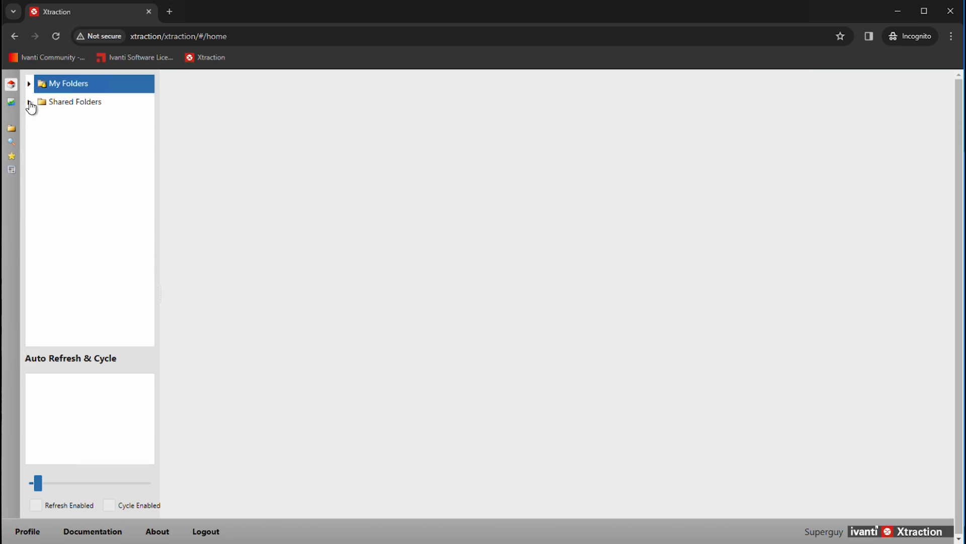
click(30, 103)
click(40, 122)
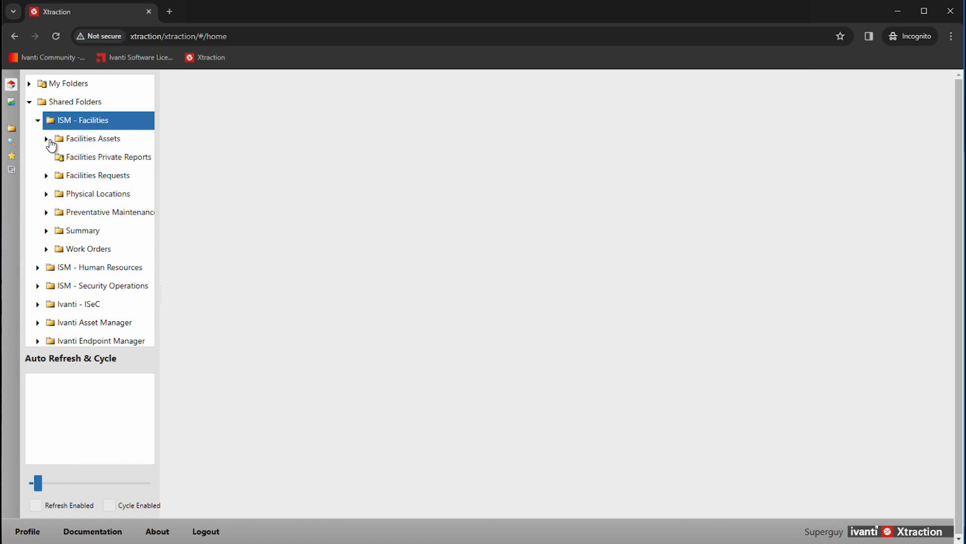
click(48, 140)
click(98, 159)
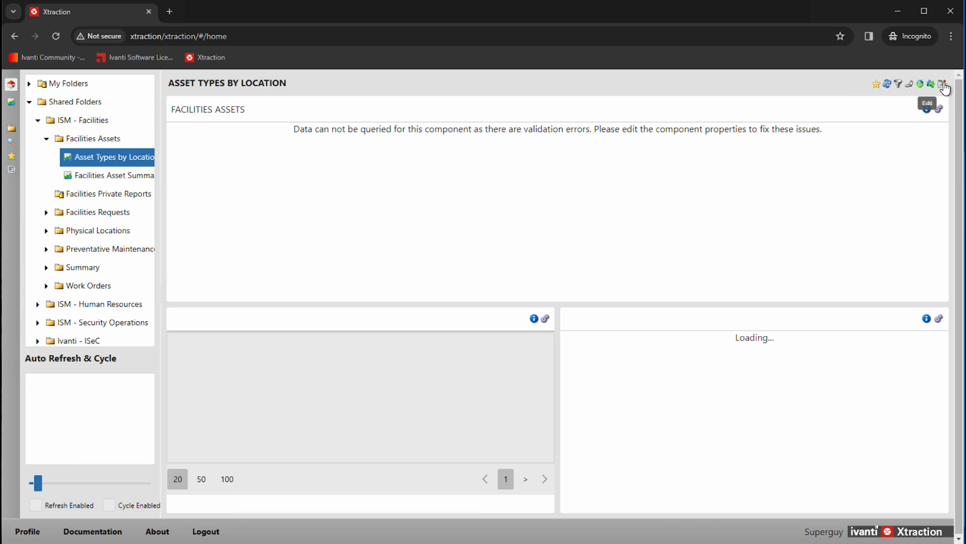
click(944, 86)
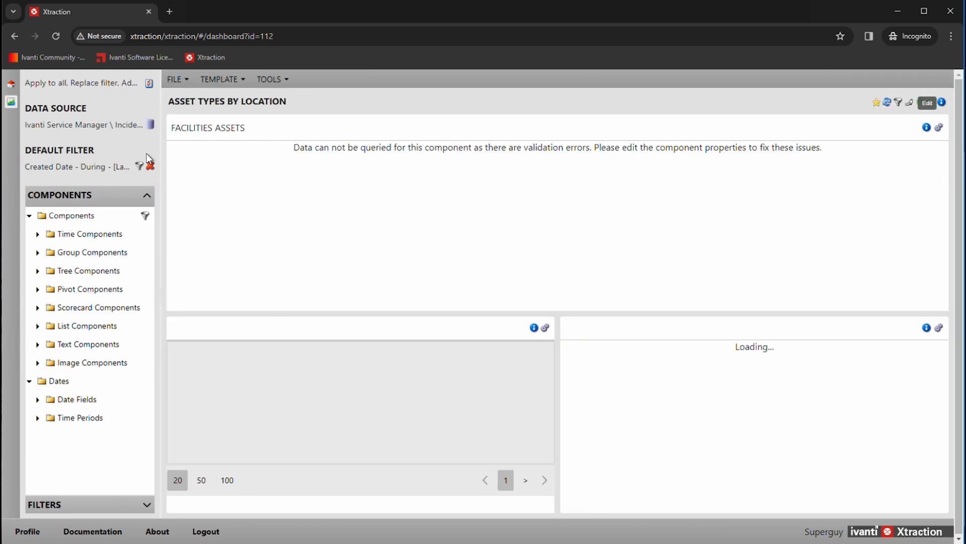
click(175, 79)
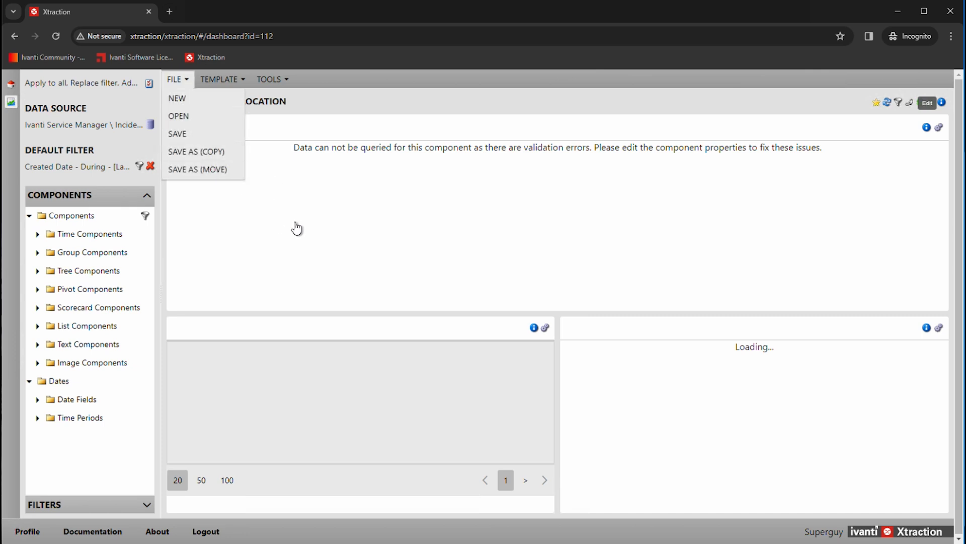
click(320, 247)
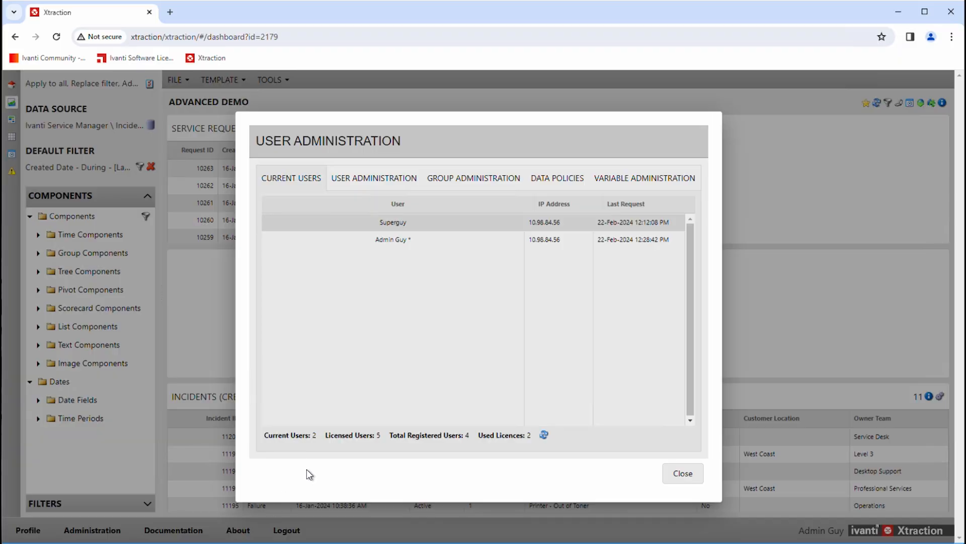
Change the non-administrator user's designer level to Enterprise Designer and save the user
double_click(378, 228)
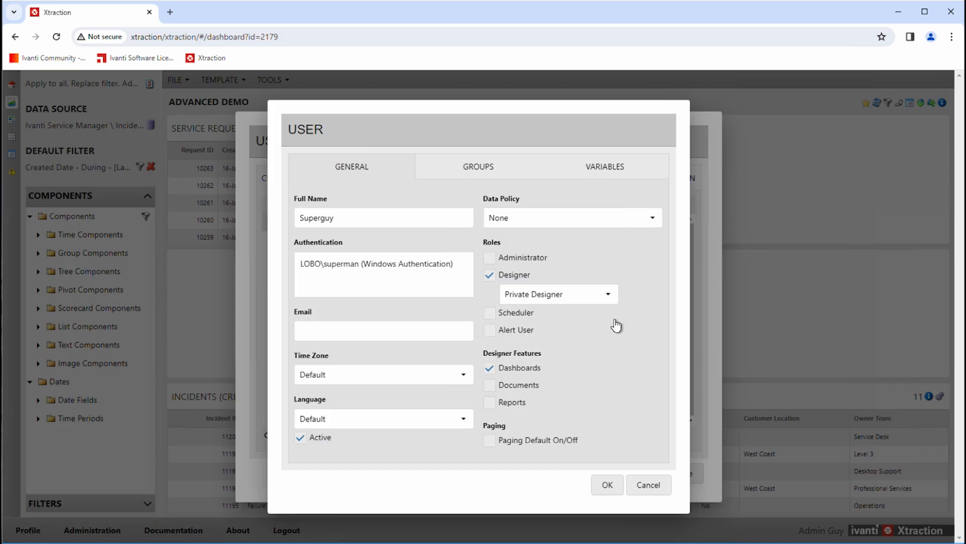
click(608, 294)
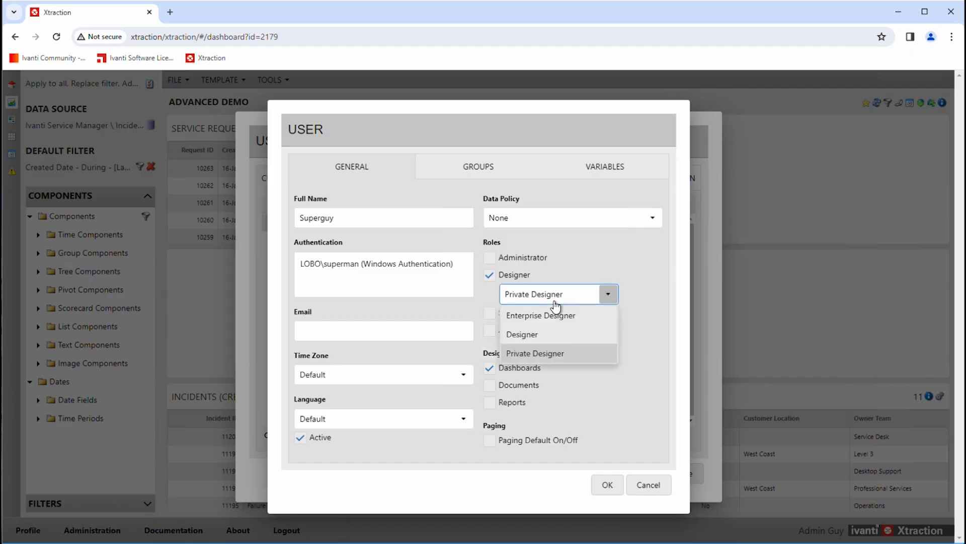
click(539, 322)
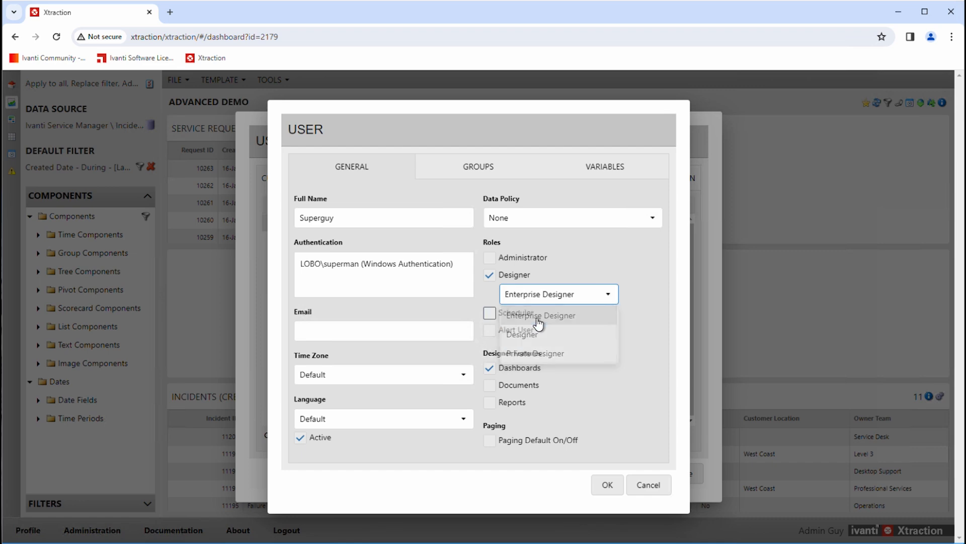
click(608, 485)
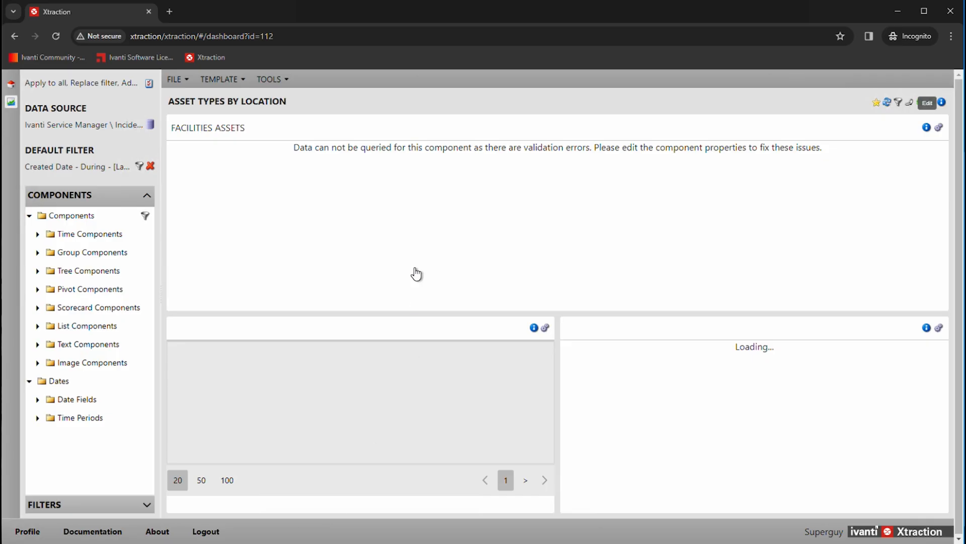
Reload the designer user's session and show the top-level destination folders of Save As (Move) for Asset Types by Location
key(F5)
click(174, 79)
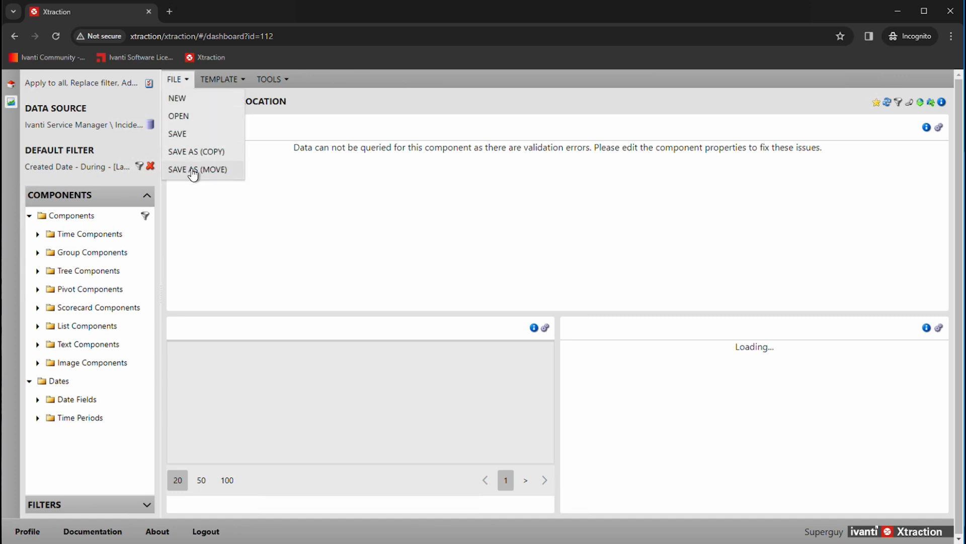
click(193, 171)
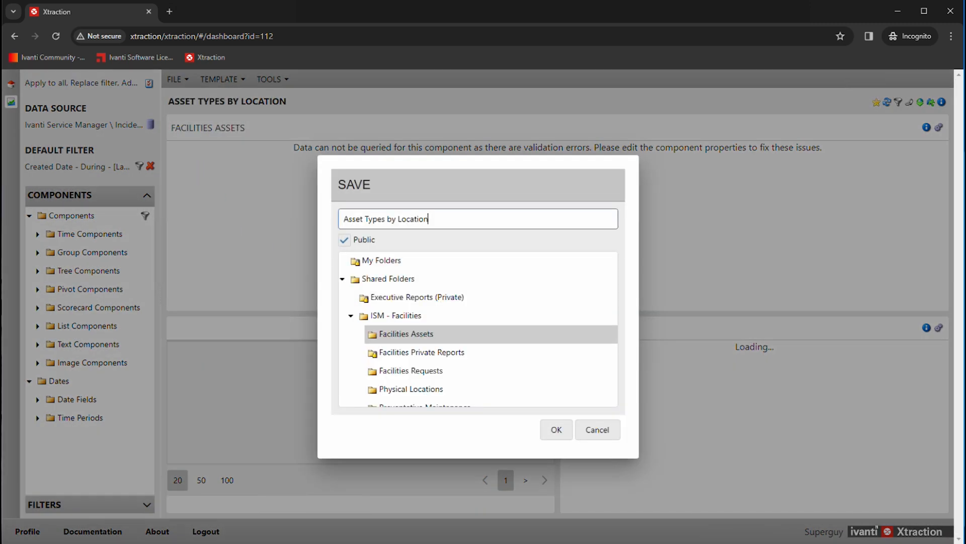
click(351, 317)
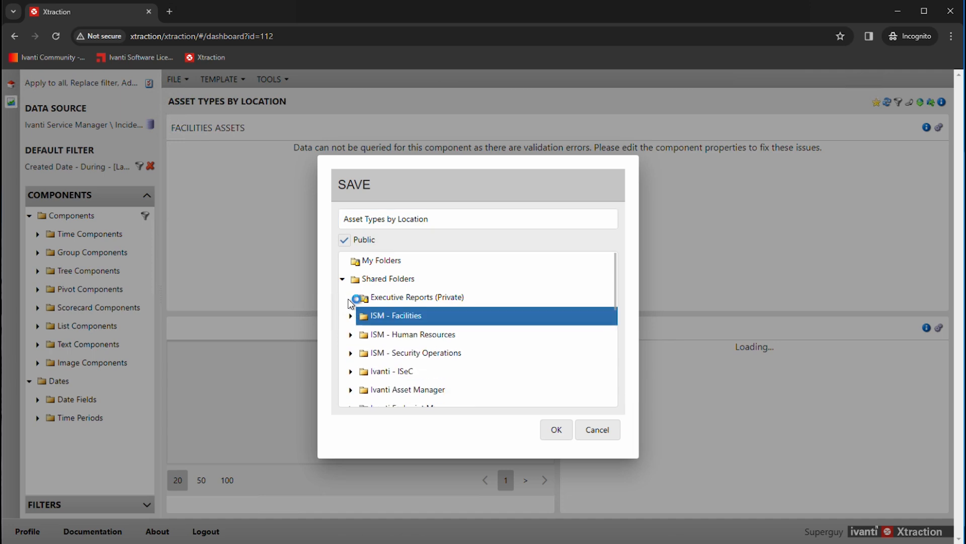
click(344, 279)
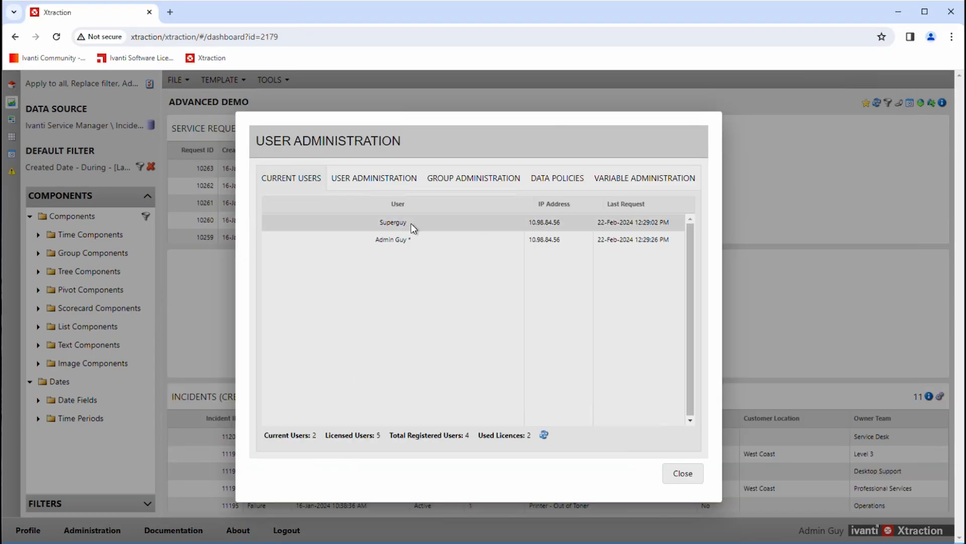
Review the user's designer levels and the User Folders available as save destinations, and cancel both dialogs without saving
double_click(410, 223)
click(608, 294)
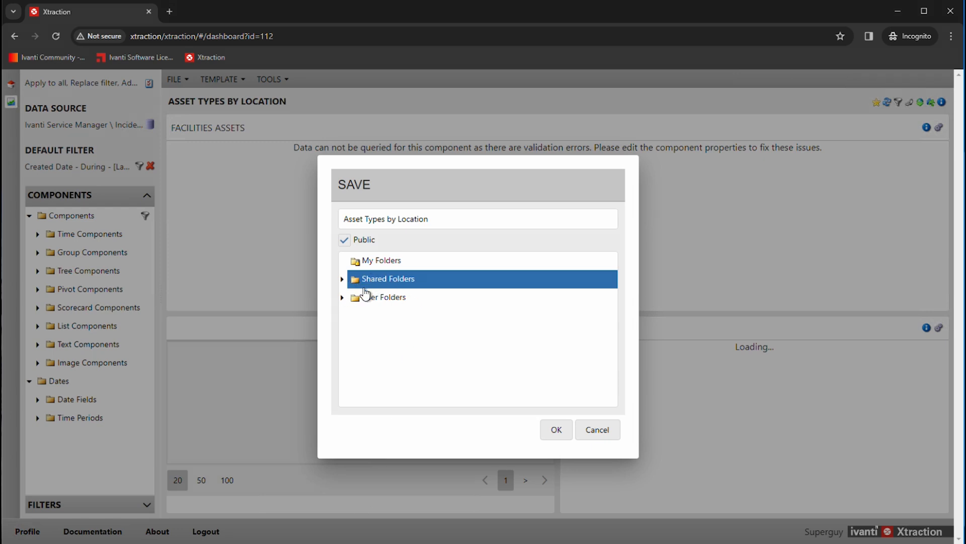
click(346, 302)
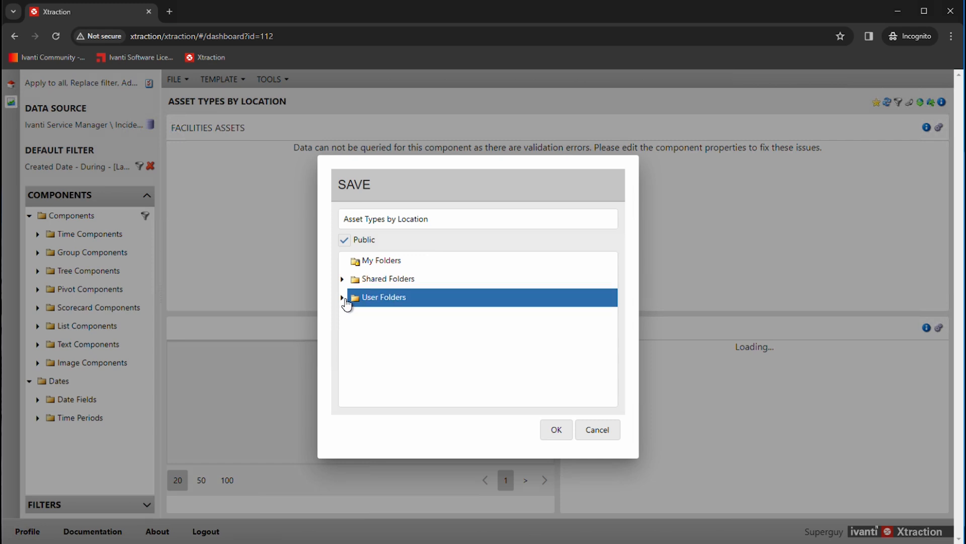
click(343, 298)
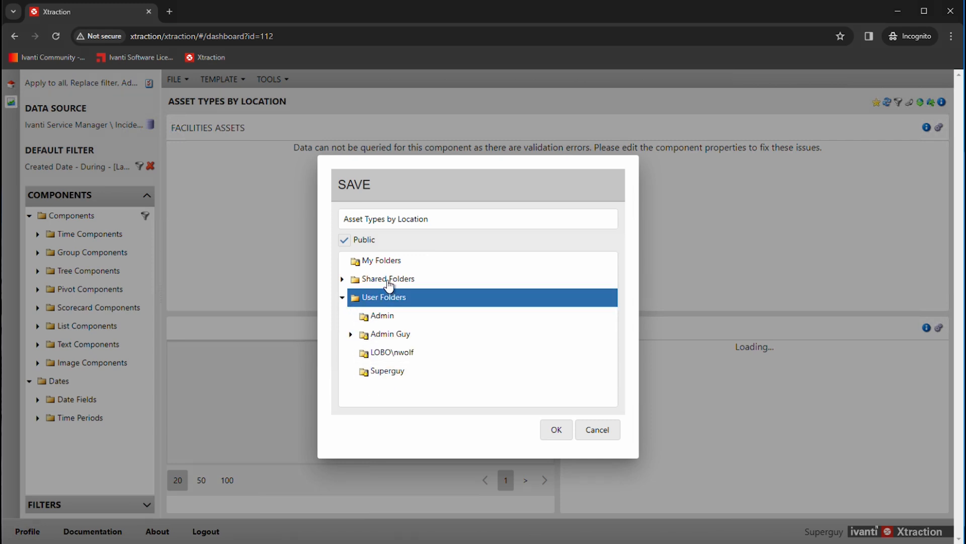
click(597, 432)
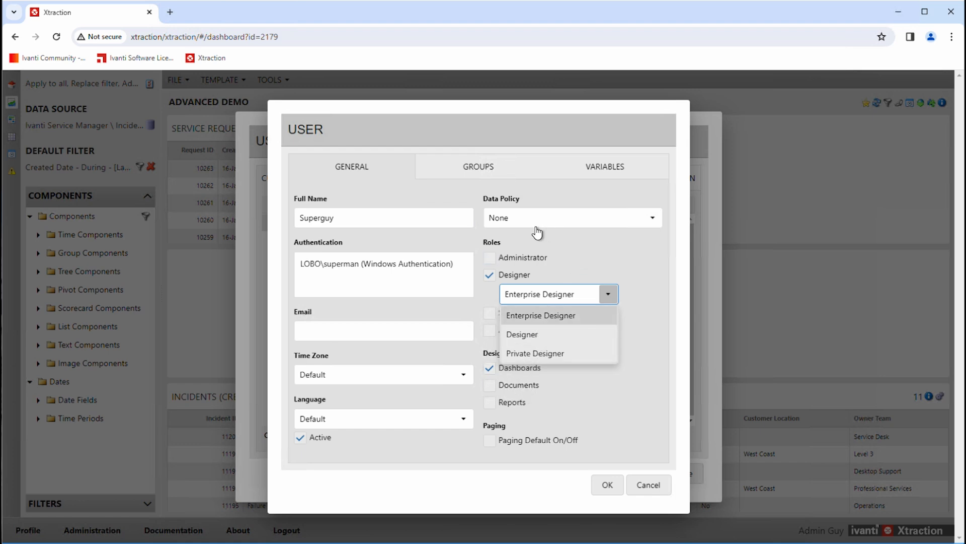
click(642, 488)
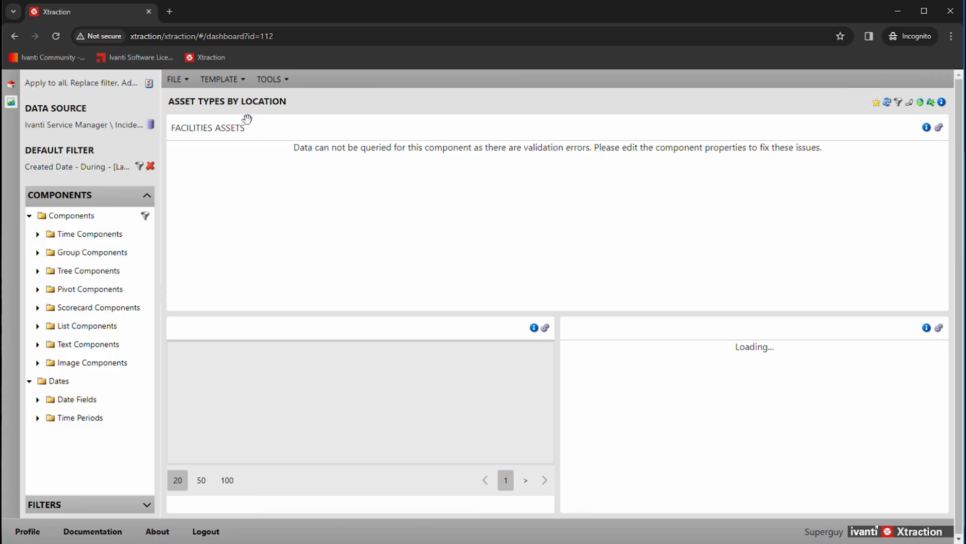
Open folder management in the designer user's session and show the contents of Executive Reports (Private) under Shared Folders
click(276, 80)
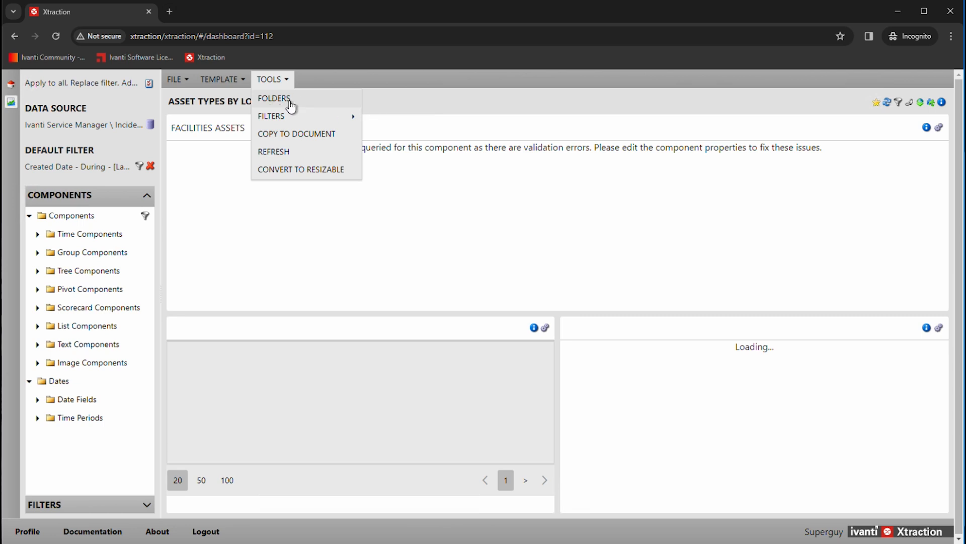
click(291, 102)
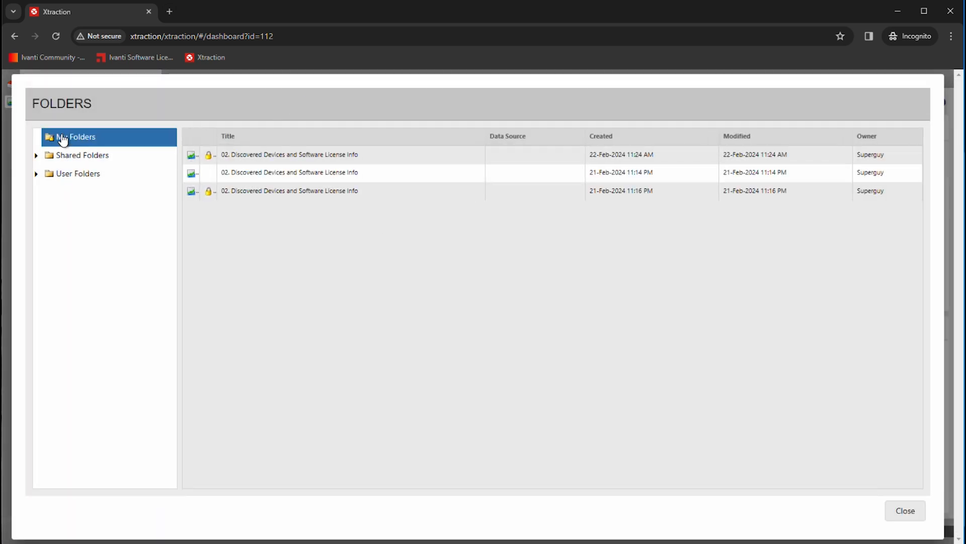
click(36, 156)
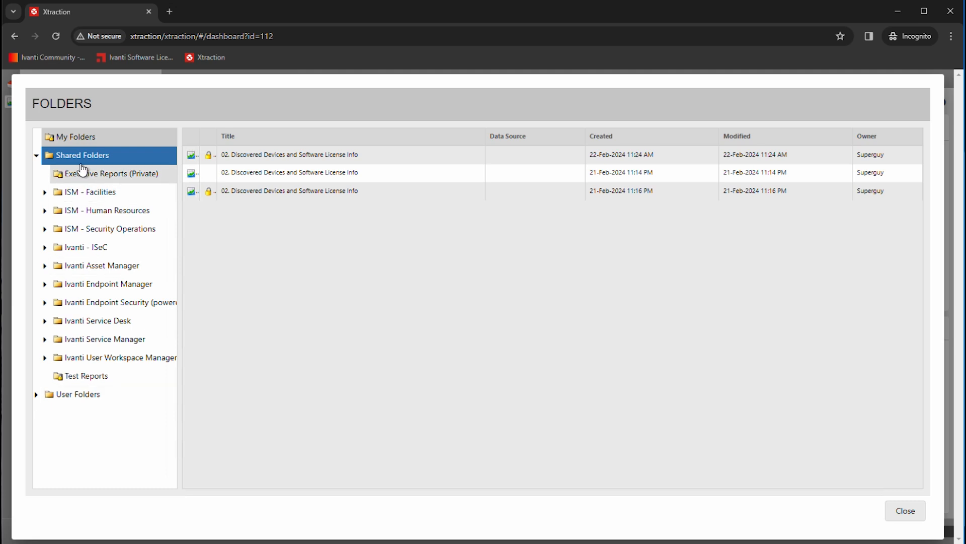
click(76, 179)
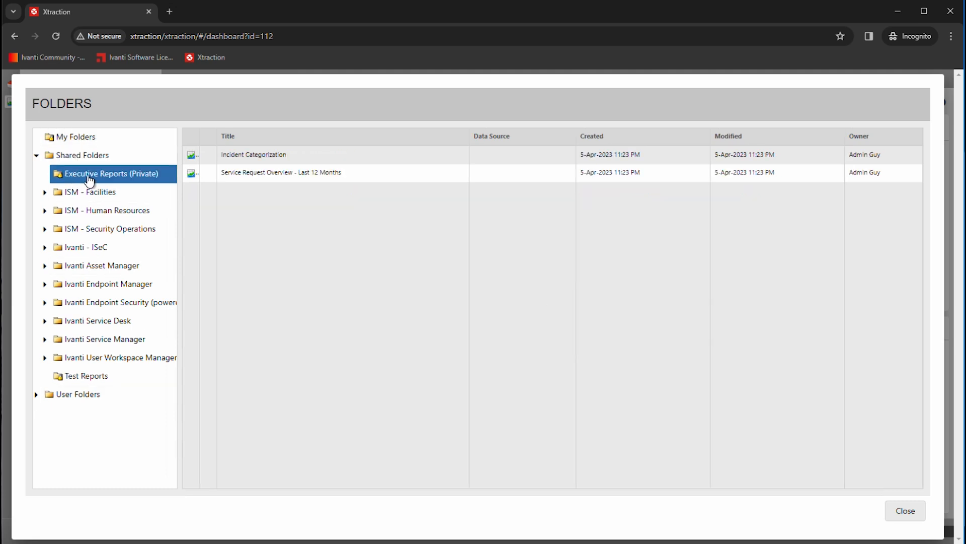
Add a subfolder named Test to Executive Reports (Private) and make it public, accessible to everyone
right_click(99, 178)
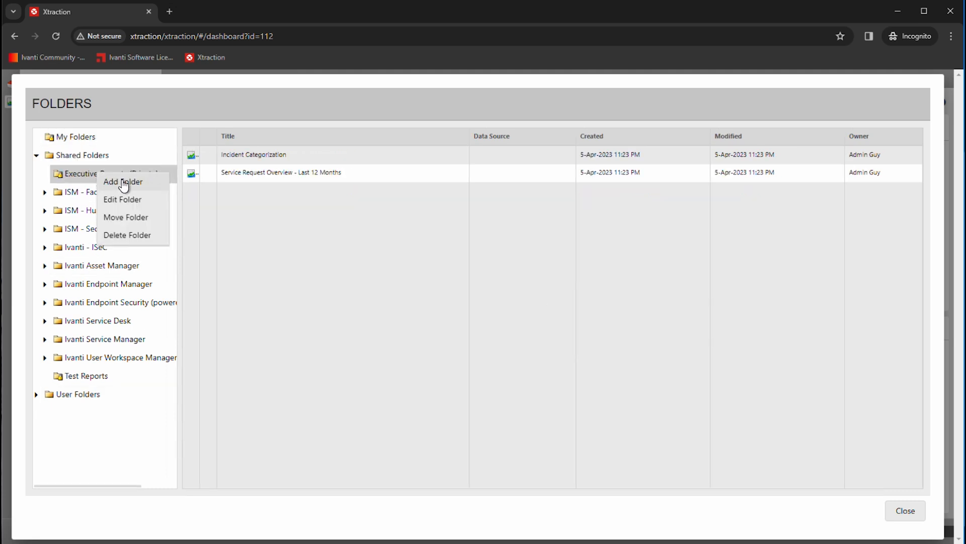
click(123, 186)
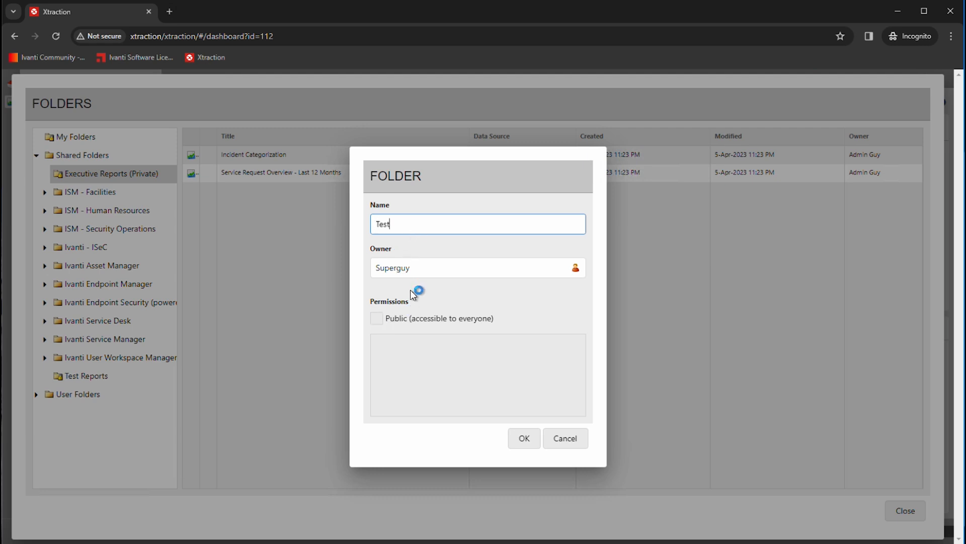
click(383, 320)
click(384, 320)
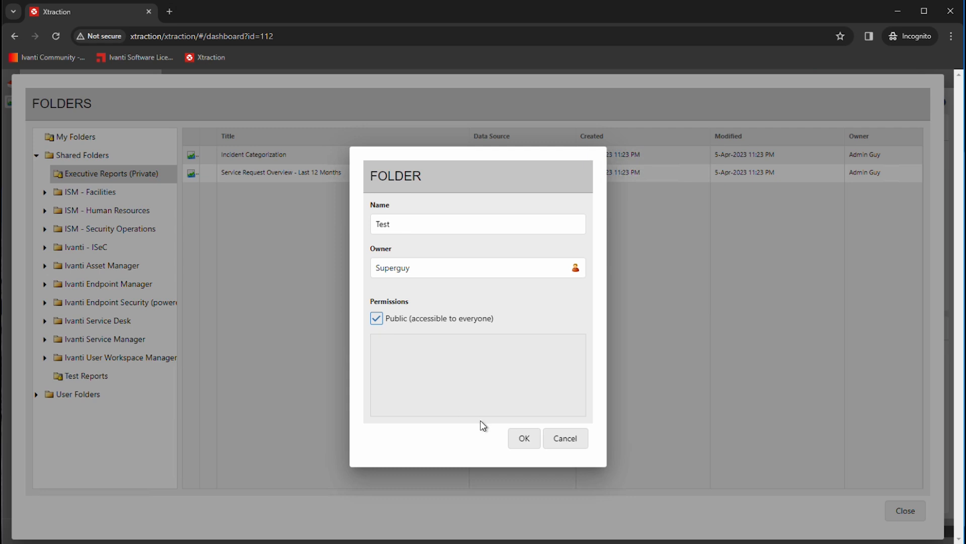
click(520, 439)
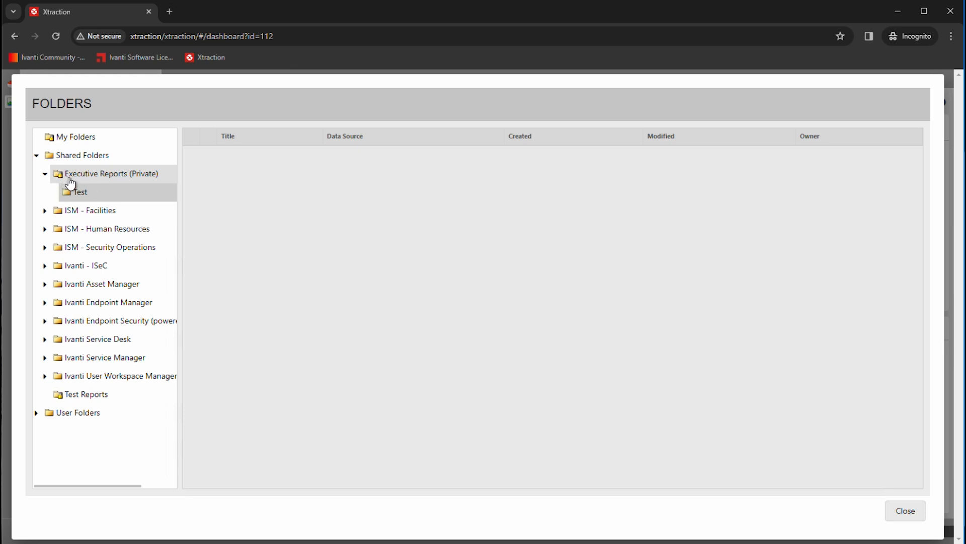
Show the contents and folder properties of Executive Reports (Private), and cancel without changing them
click(83, 174)
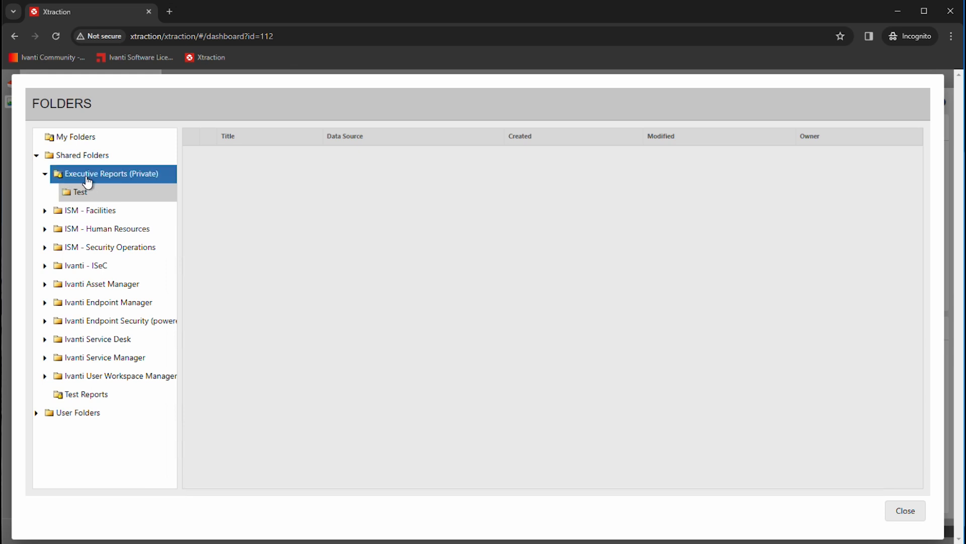
right_click(85, 175)
click(124, 204)
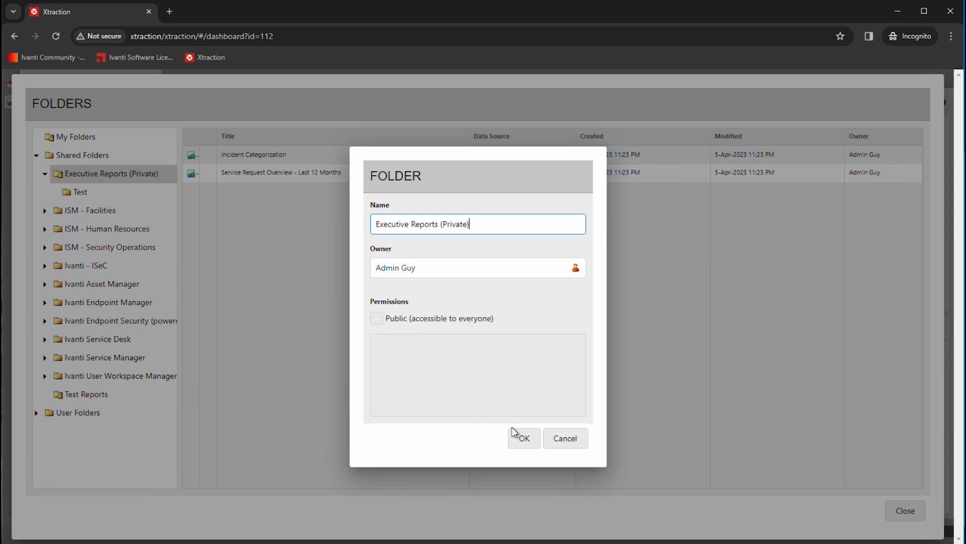
click(563, 441)
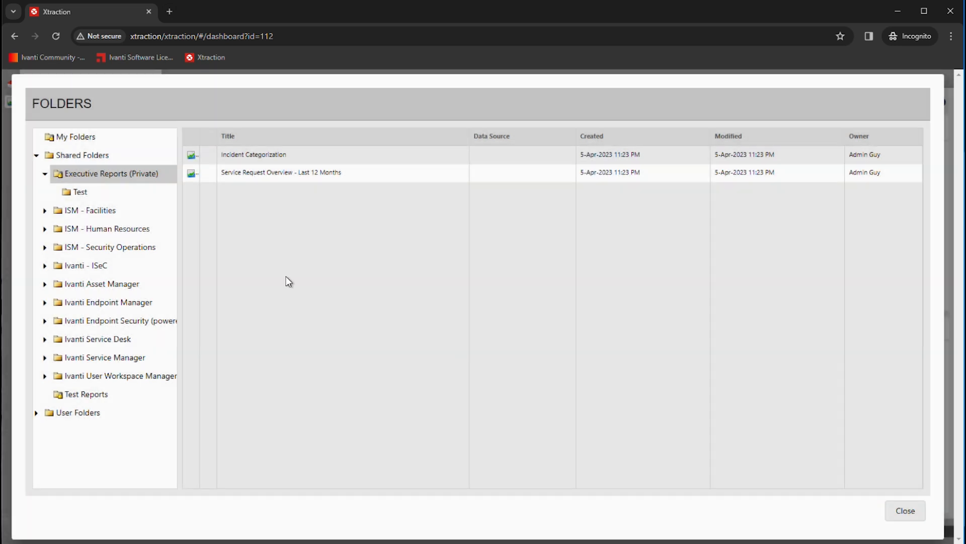
click(79, 196)
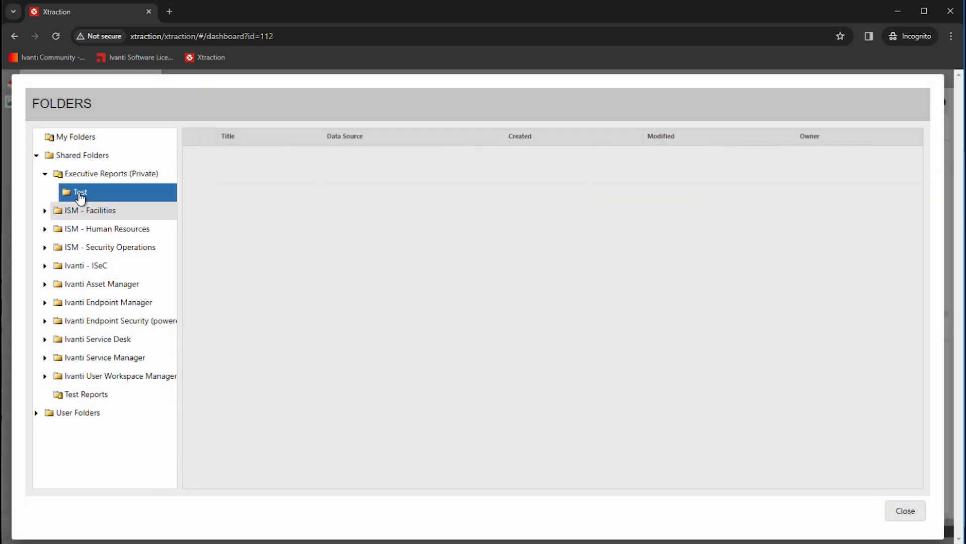
right_click(79, 197)
click(98, 220)
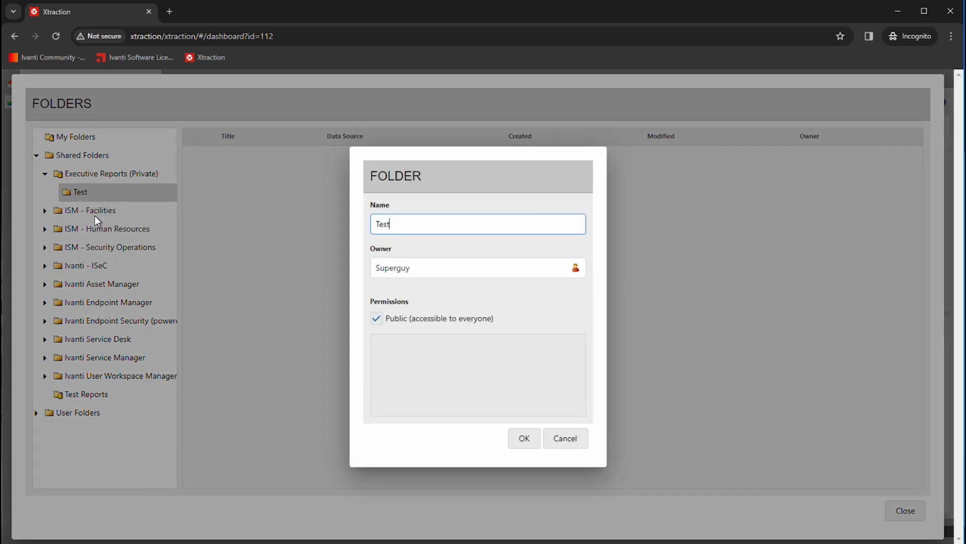
click(395, 325)
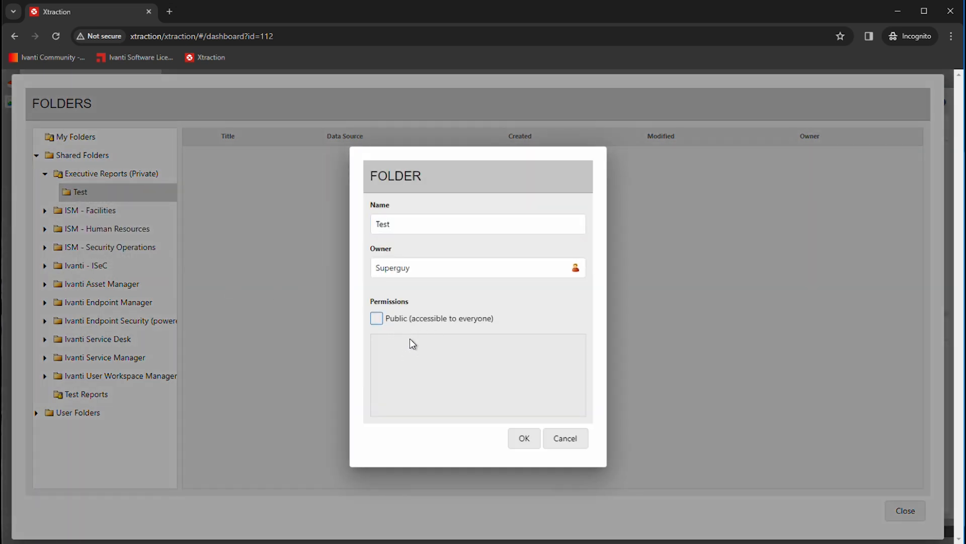
right_click(407, 342)
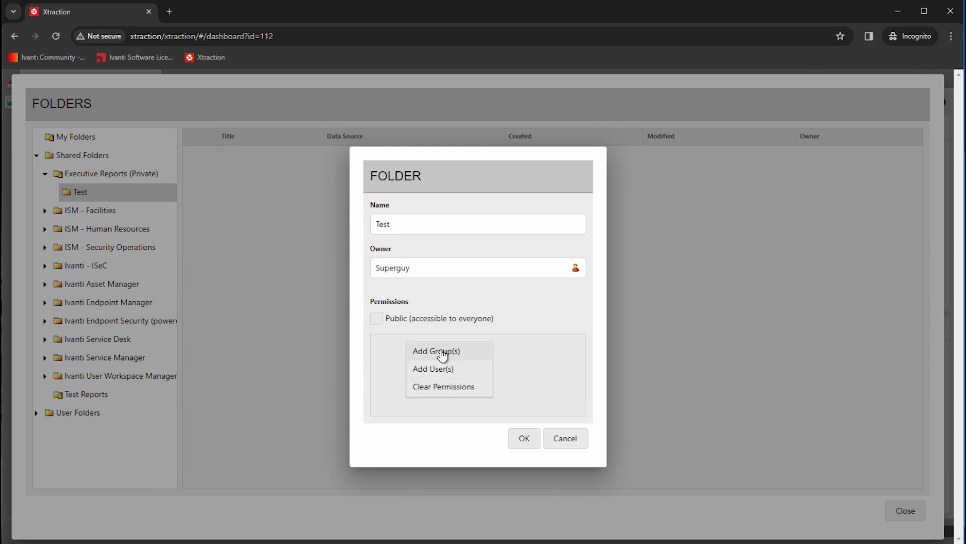
click(542, 397)
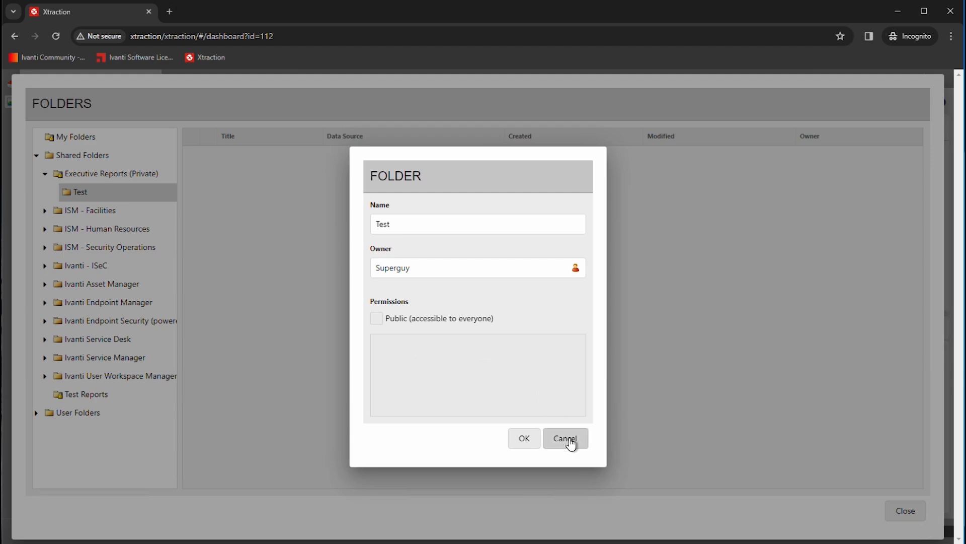
click(570, 442)
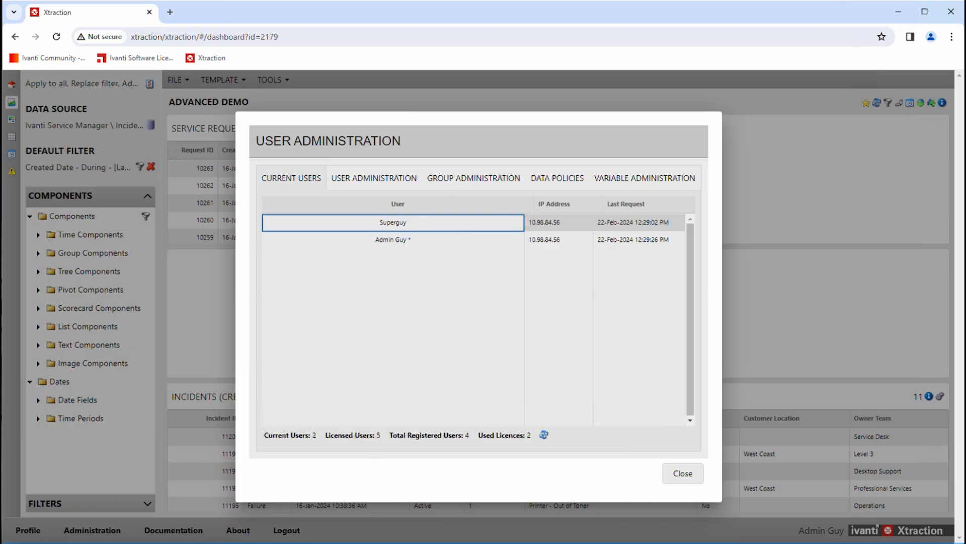
Switch to the administrator's session, reopen User Administration and review the members of the Not so Supers, Report Admins and Supers groups
click(683, 473)
click(105, 529)
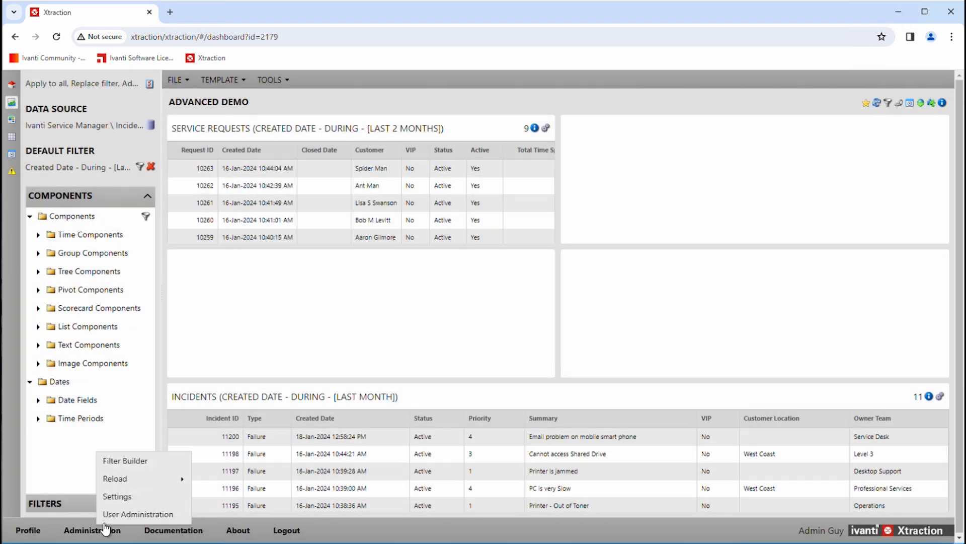
click(124, 514)
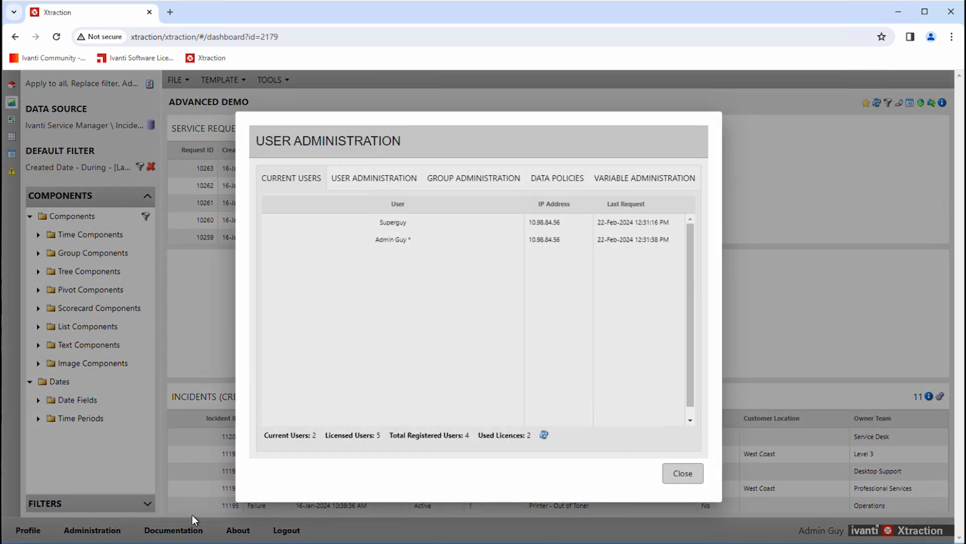
click(477, 184)
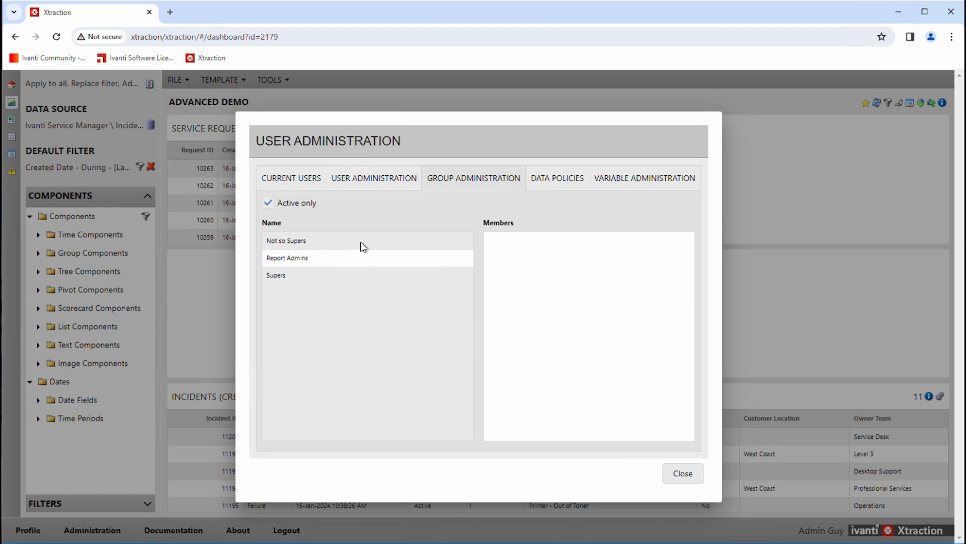
click(327, 243)
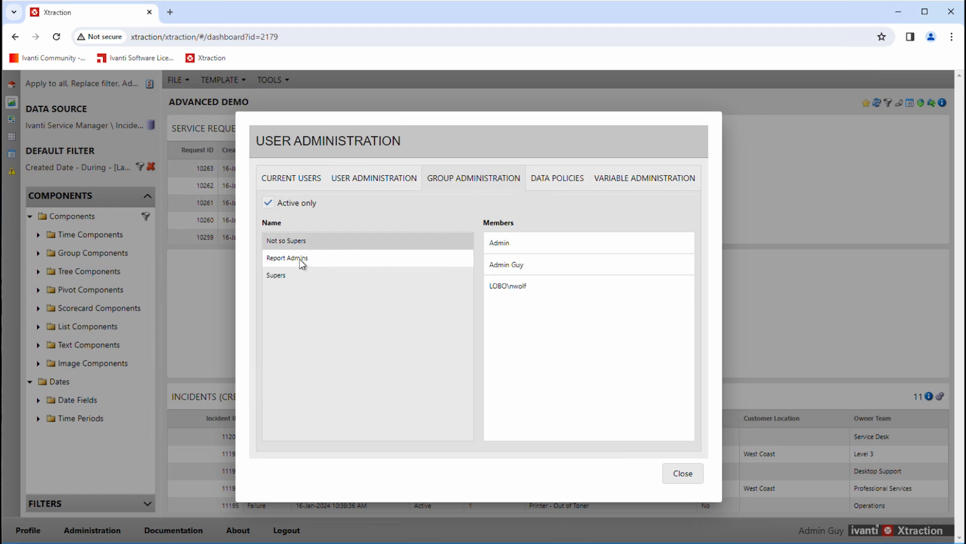
click(295, 274)
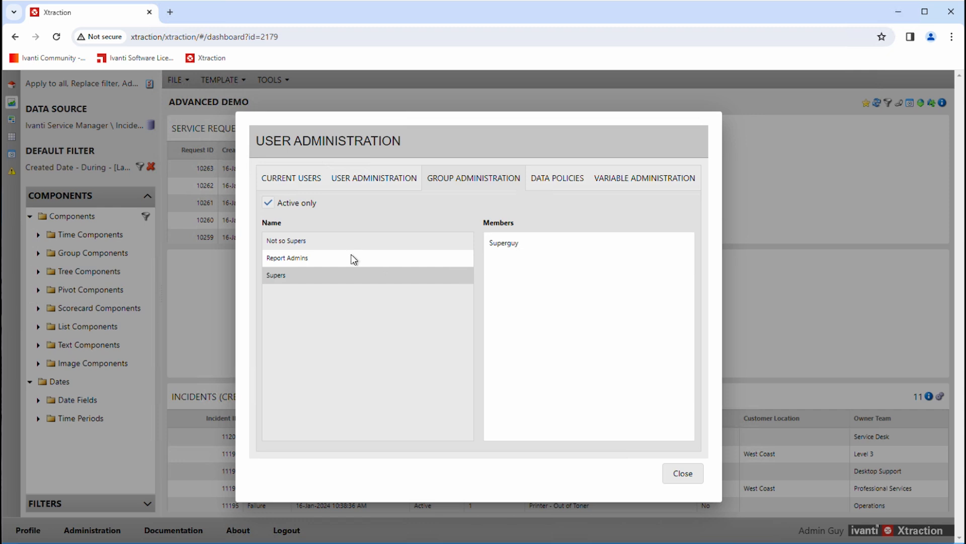
click(354, 260)
click(384, 243)
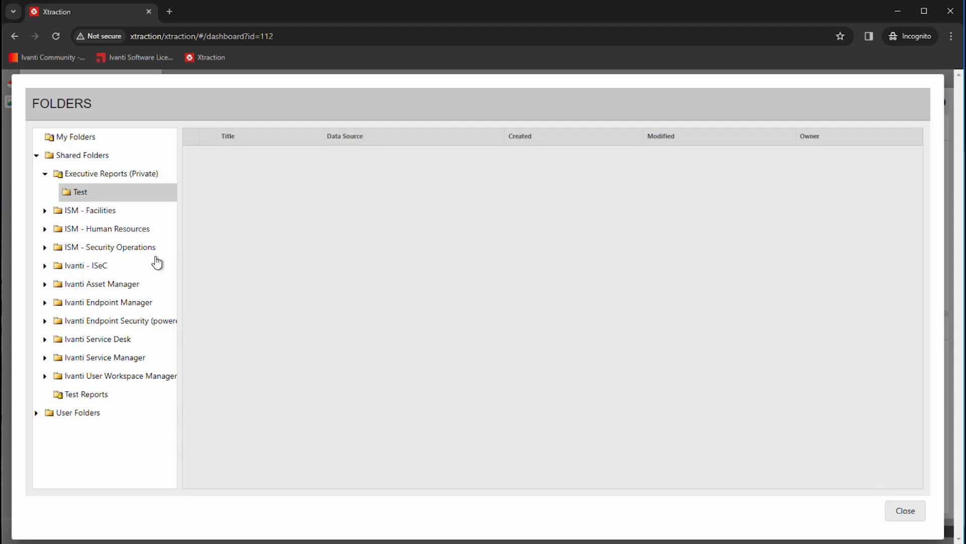
In the designer user's session, restrict the Test folder to the Report Admins group and remove its public access
right_click(73, 194)
click(97, 221)
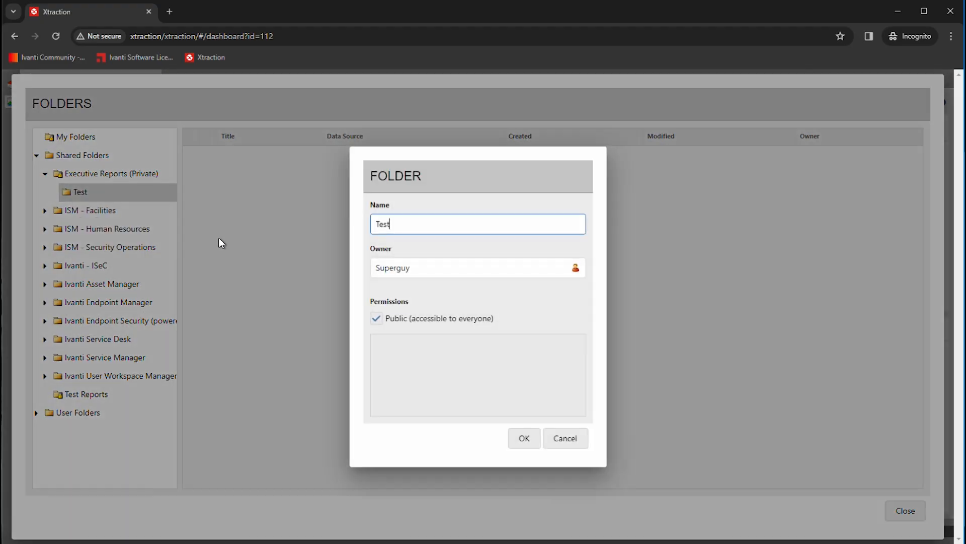
right_click(404, 345)
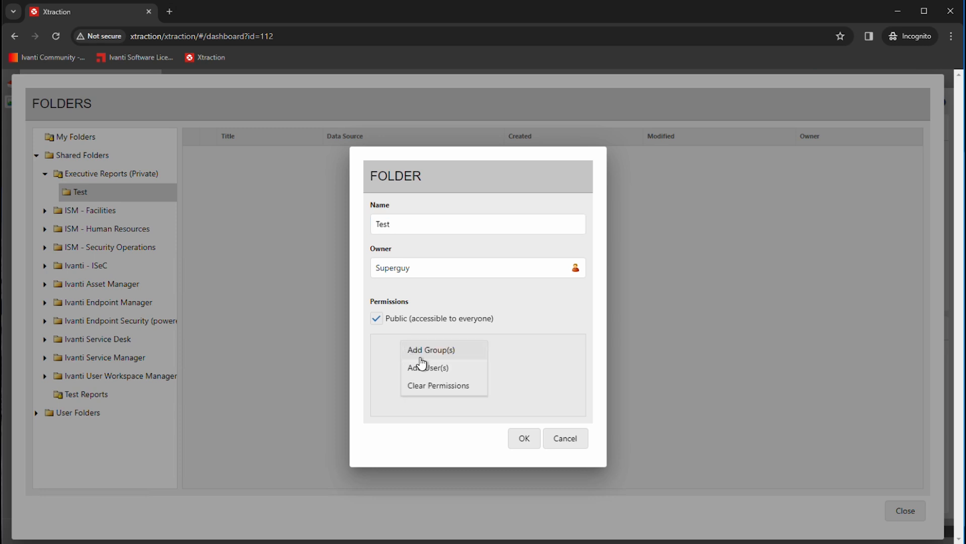
click(420, 347)
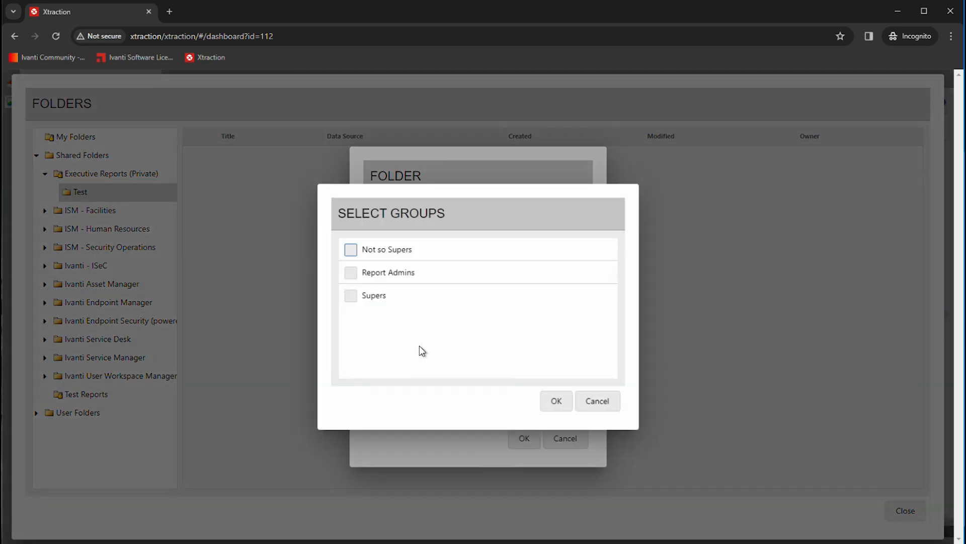
click(351, 272)
click(556, 401)
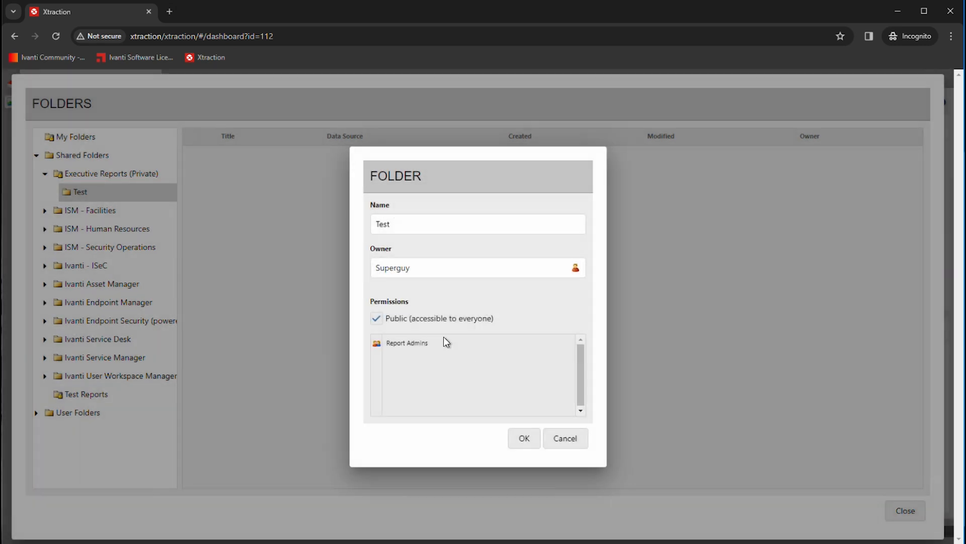
click(375, 320)
click(522, 443)
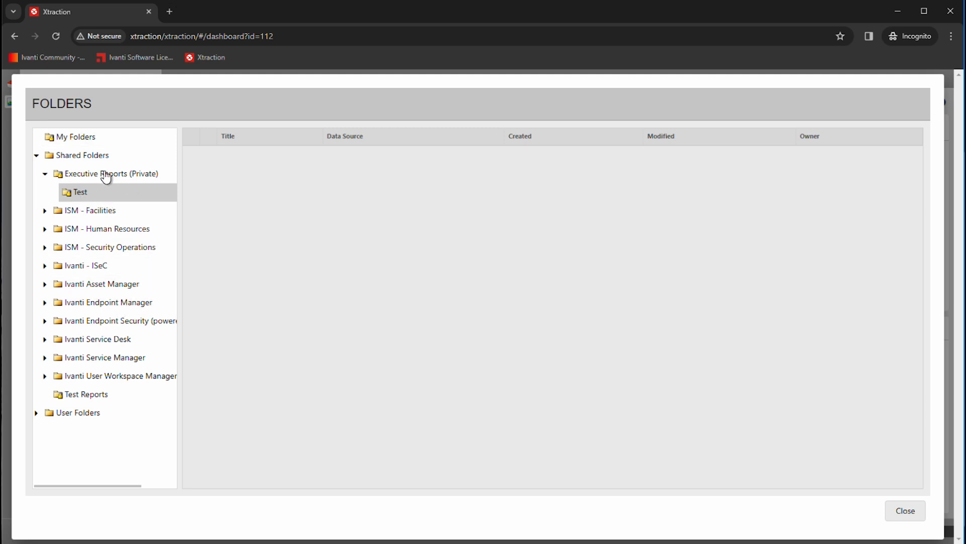
click(45, 174)
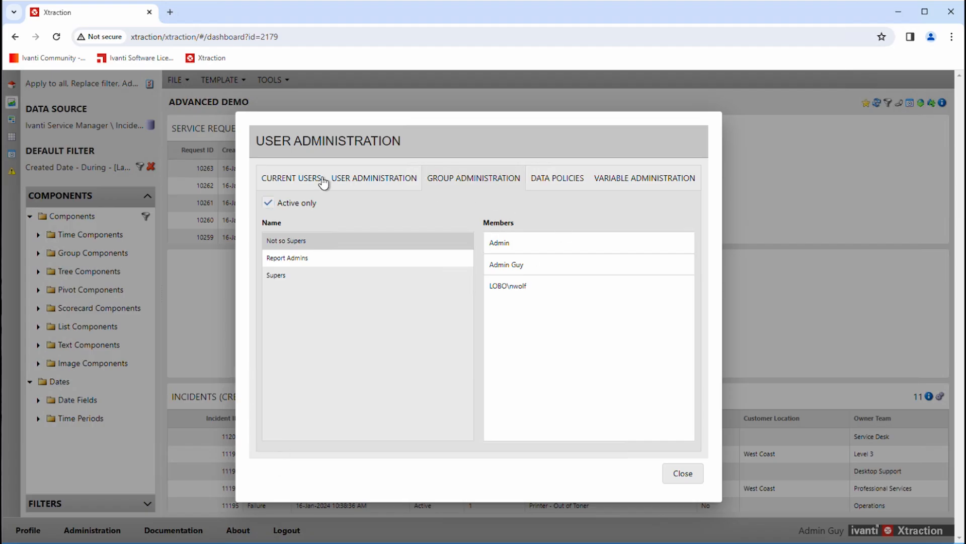
Show the designer levels in the designer user's record in the administrator's session, and close folder management in the designer session
click(322, 180)
double_click(400, 224)
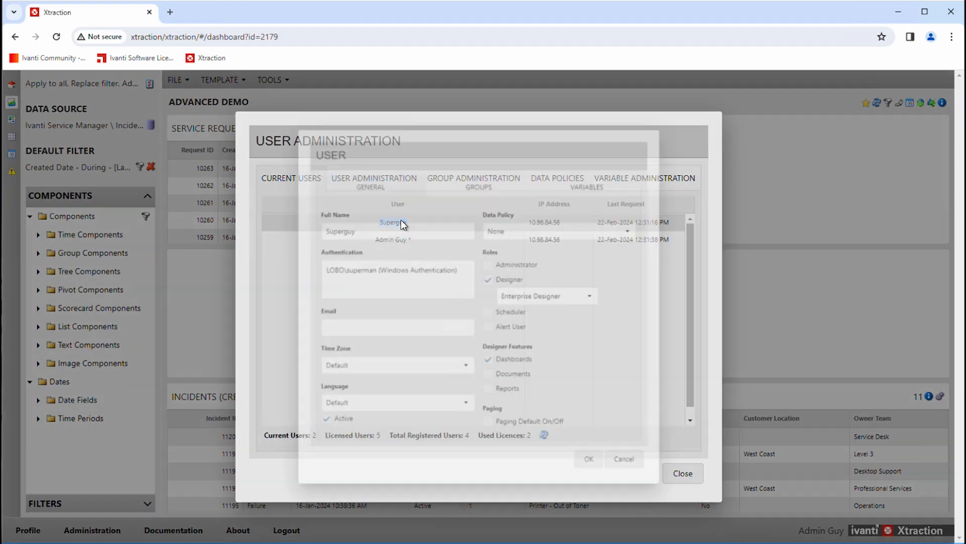
click(607, 296)
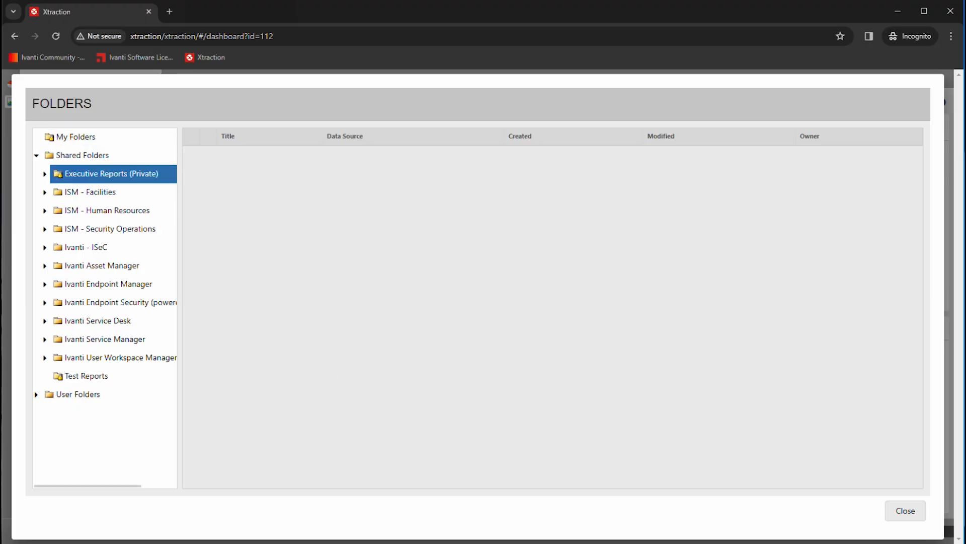
click(906, 511)
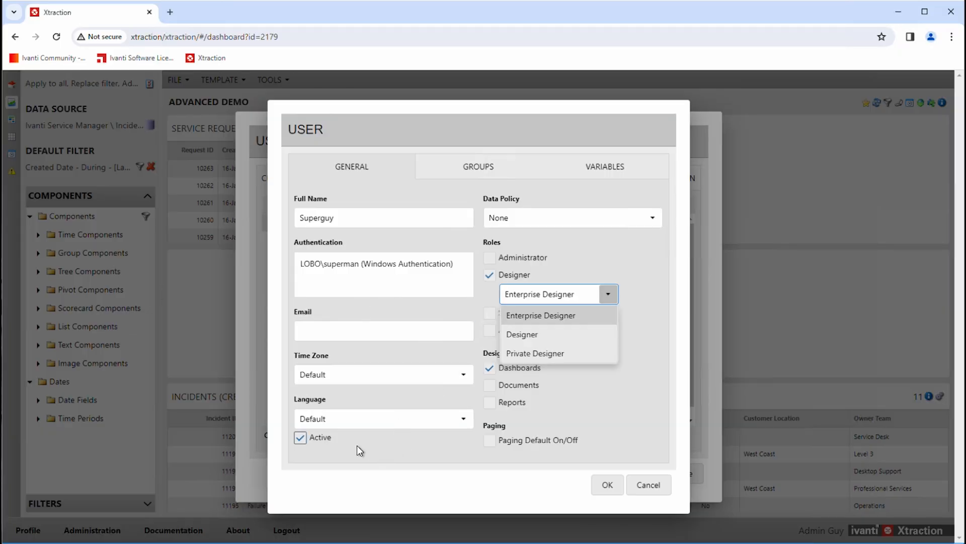
click(353, 418)
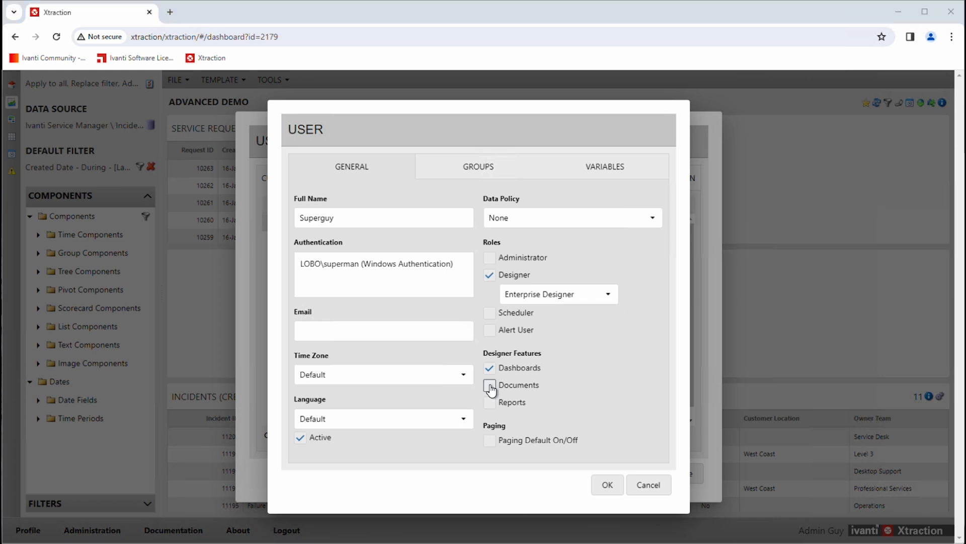
Switch to Xtraction Settings and review the Authentication, General and Features settings, including default roles and features, and return to the user's record
drag(449, 543, 394, 170)
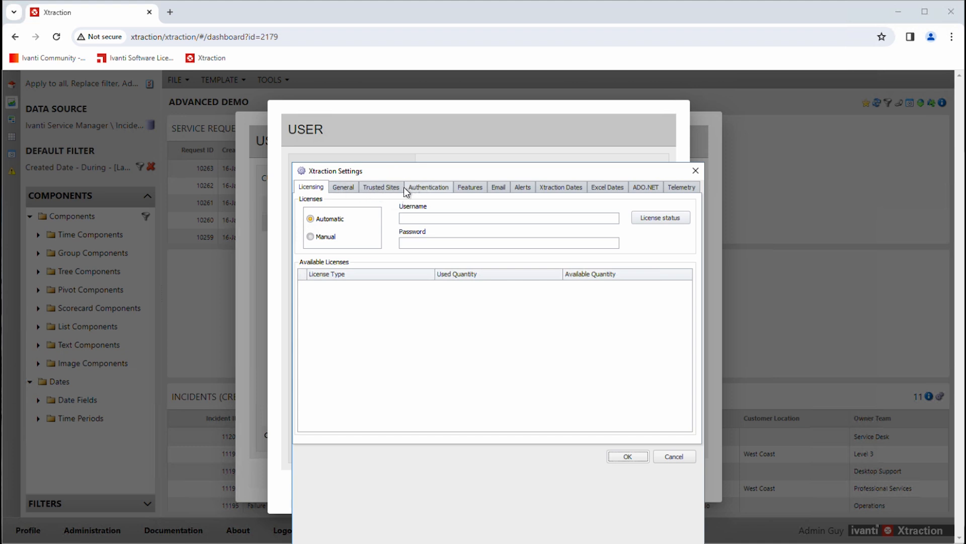
click(435, 189)
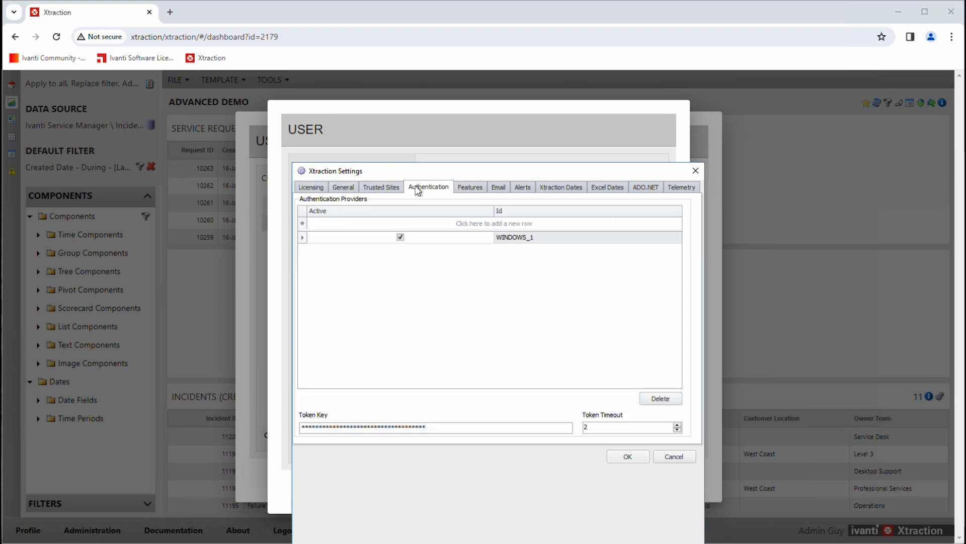
click(351, 190)
click(428, 189)
click(469, 187)
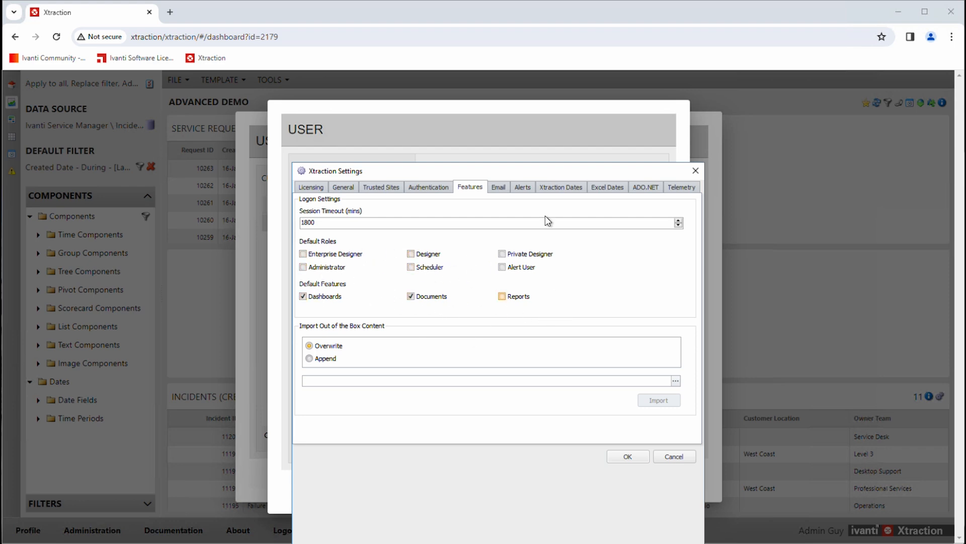
click(507, 136)
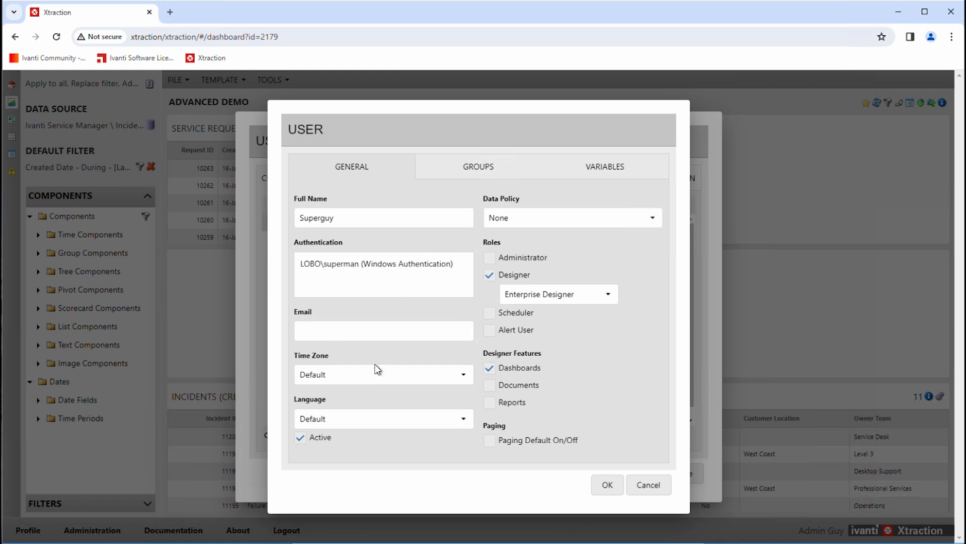
Deactivate the designer user's account, and reopen the record to check its Active setting
click(300, 438)
click(609, 486)
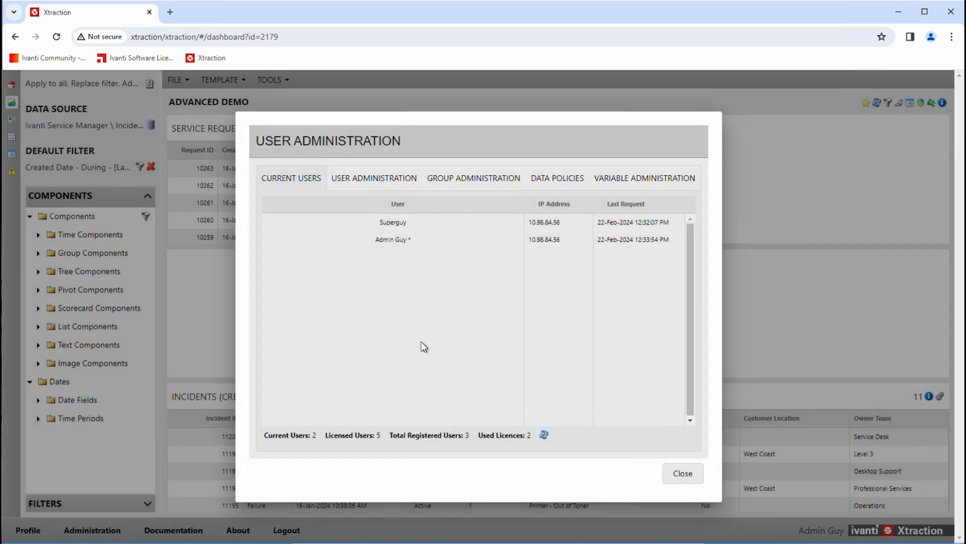
click(313, 542)
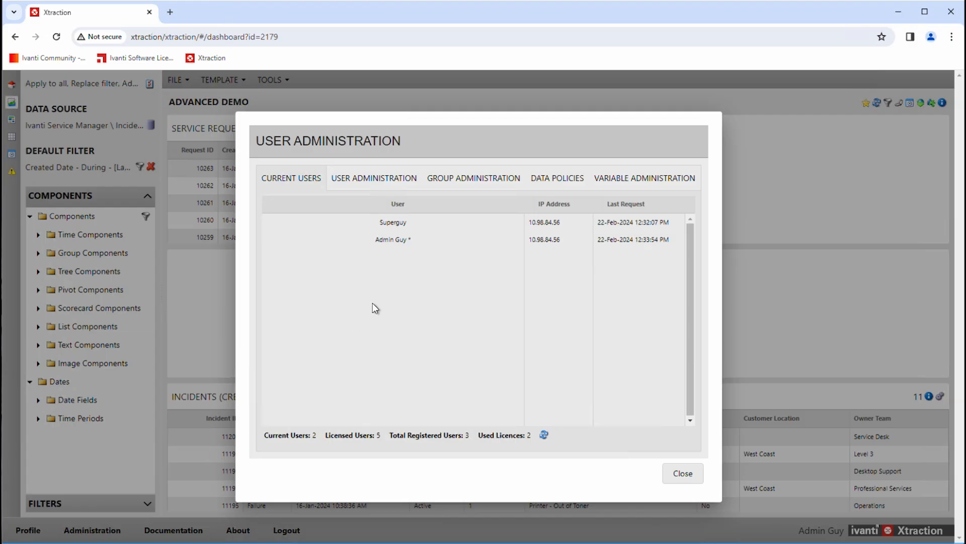
double_click(388, 222)
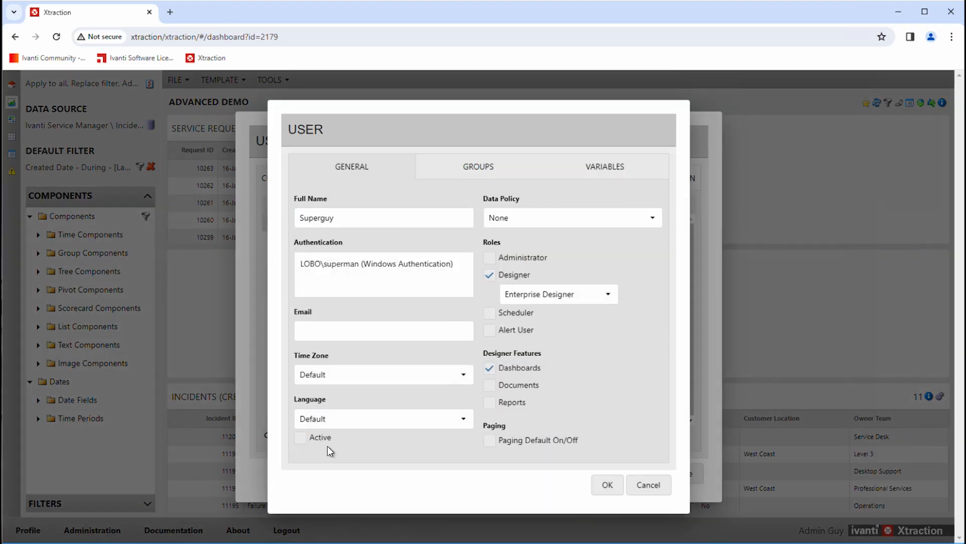
click(649, 484)
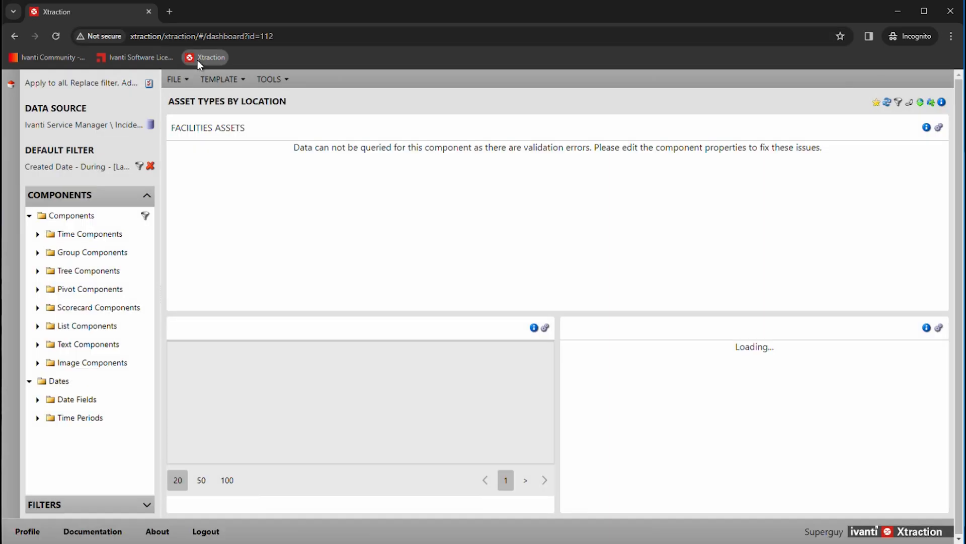
Load the Xtraction home page in the designer user's session and log out
click(197, 58)
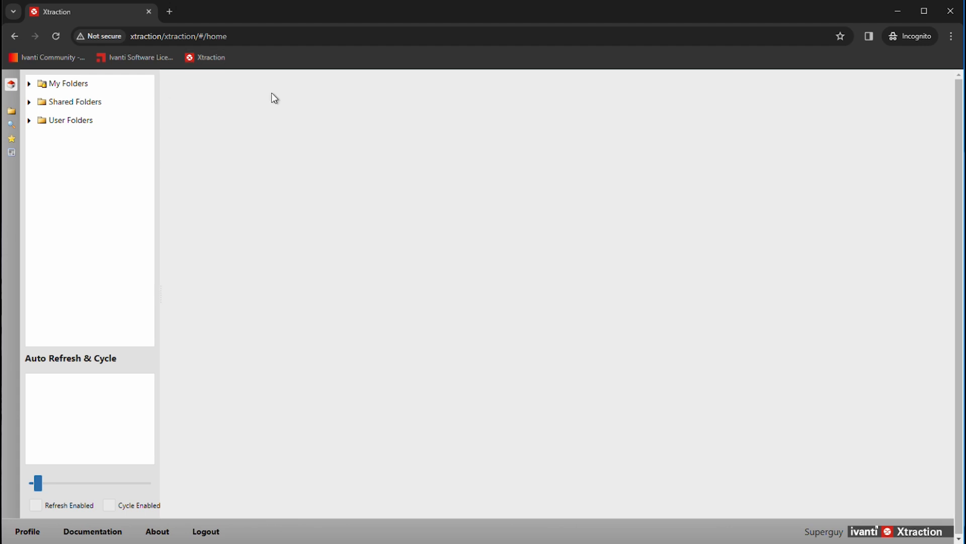
click(206, 533)
click(432, 278)
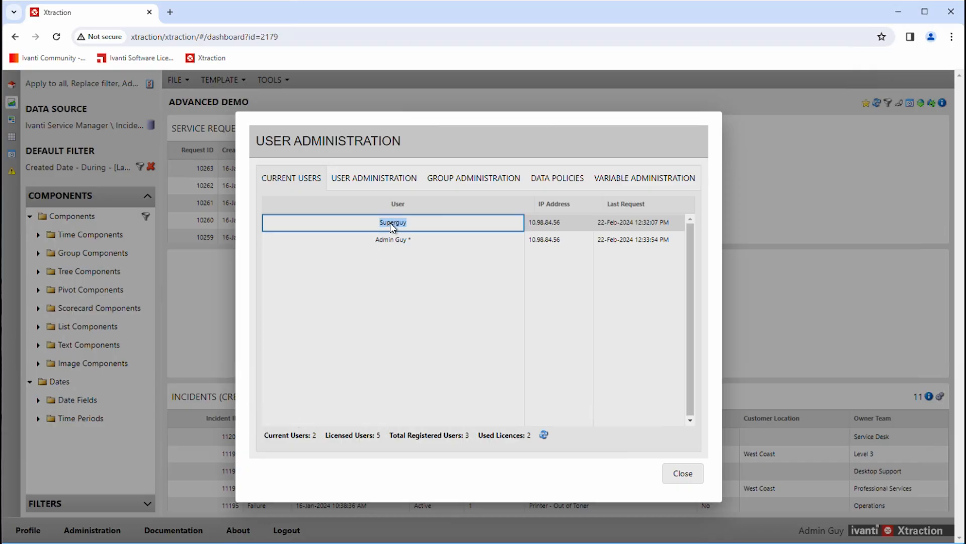
Set the designer user's account back to Active in the user's record and save it
double_click(391, 223)
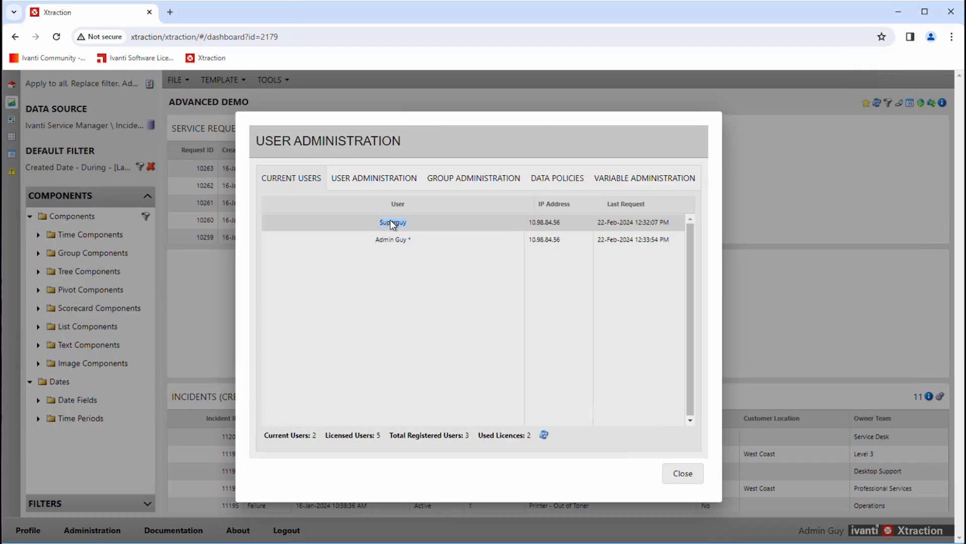
click(308, 441)
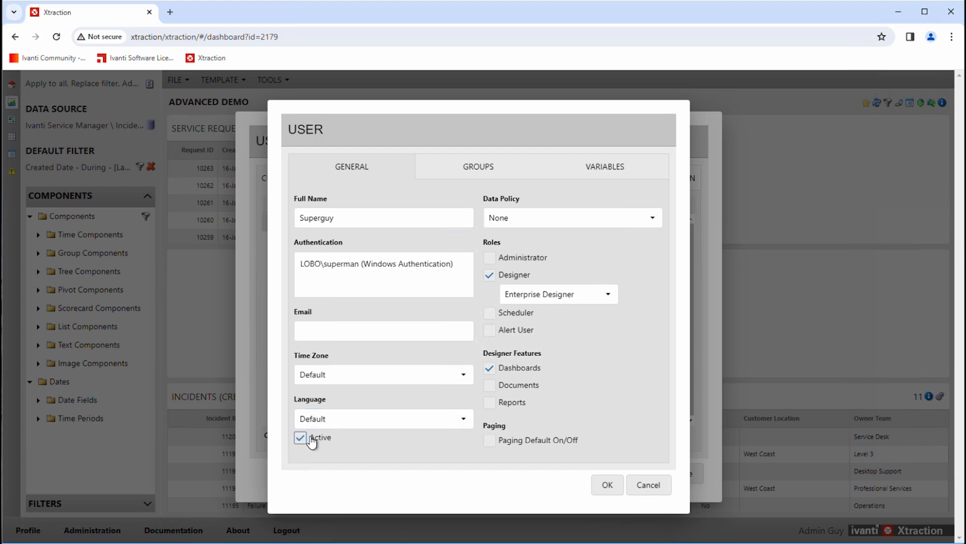
click(602, 484)
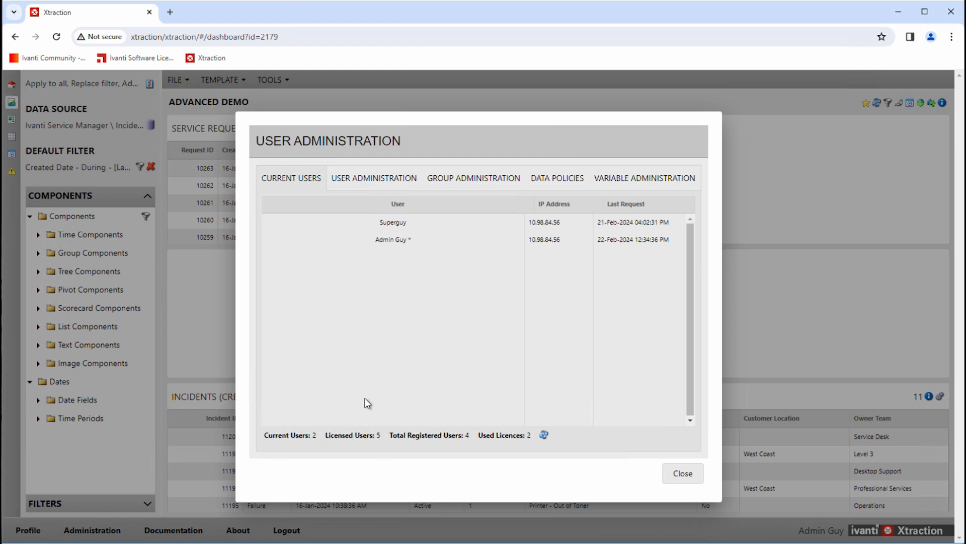
Switch to the designer user's incognito session and load the Xtraction site to sign back in
mouse_move(206, 543)
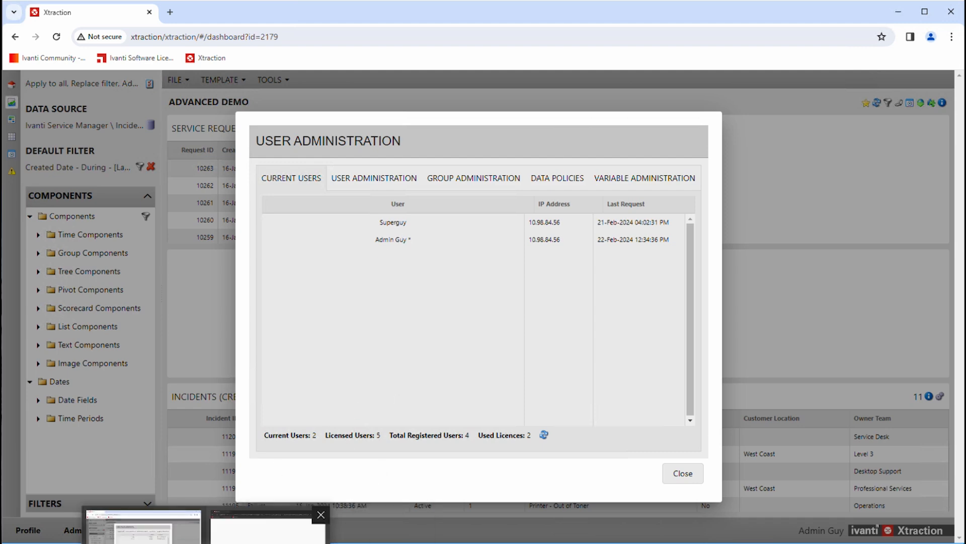
click(267, 529)
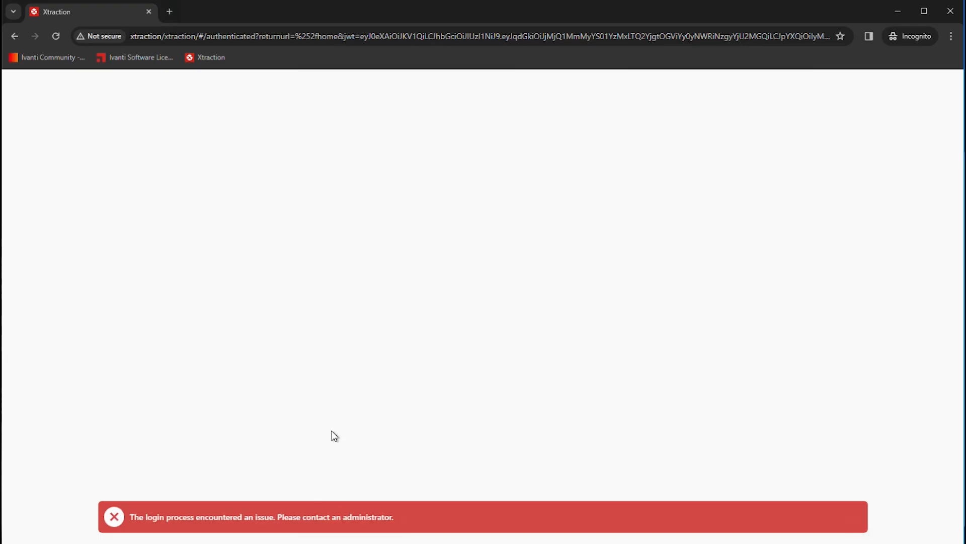
click(195, 61)
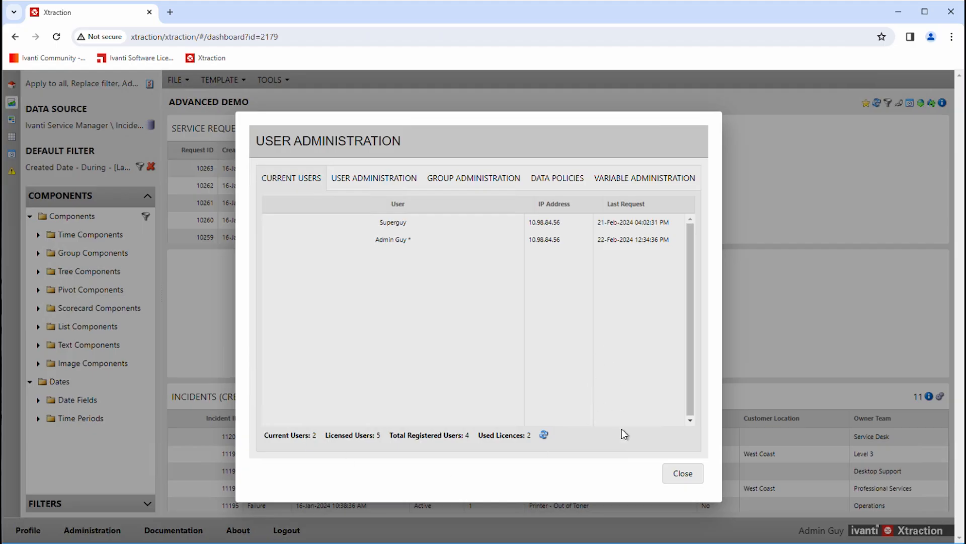
Grant the designer user the Scheduler role in the administrator's session, and refresh the designer user's session
double_click(408, 221)
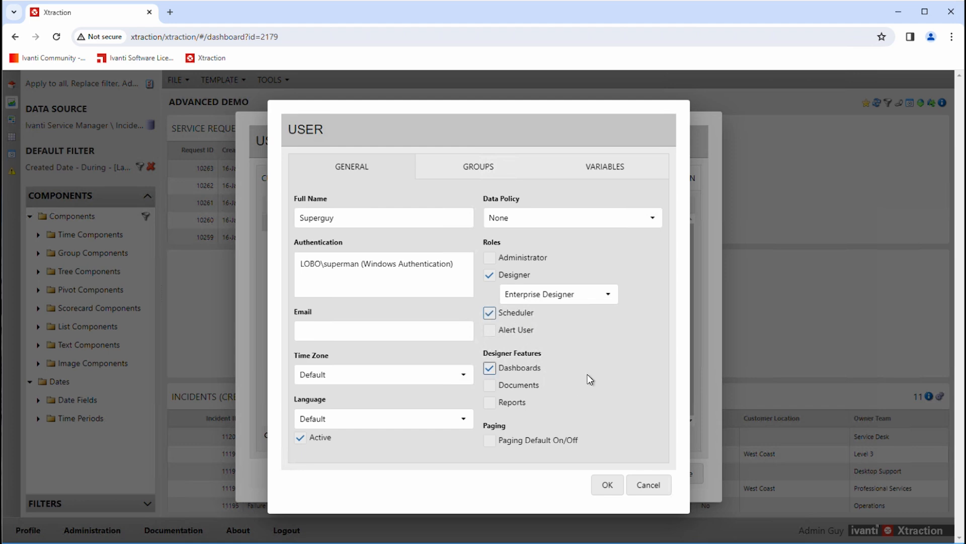
click(608, 485)
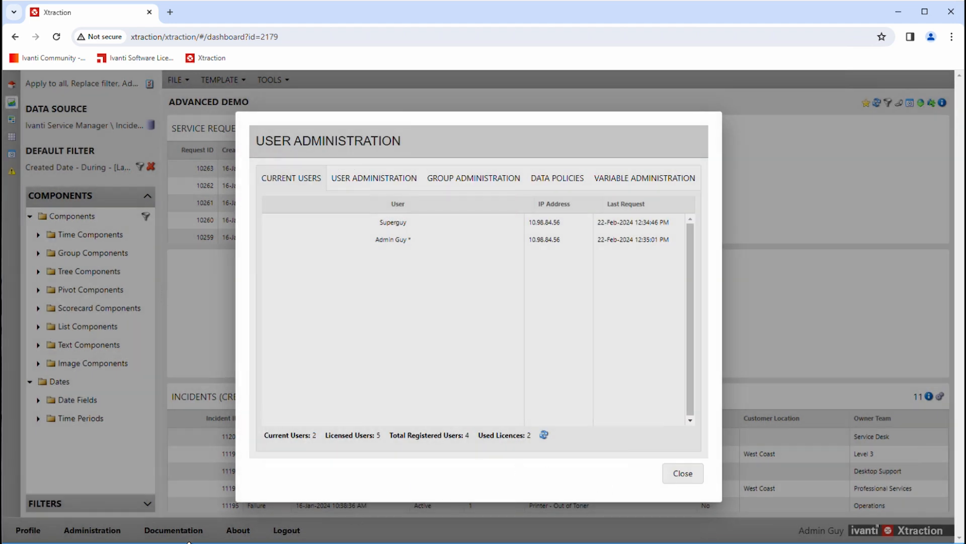
click(268, 543)
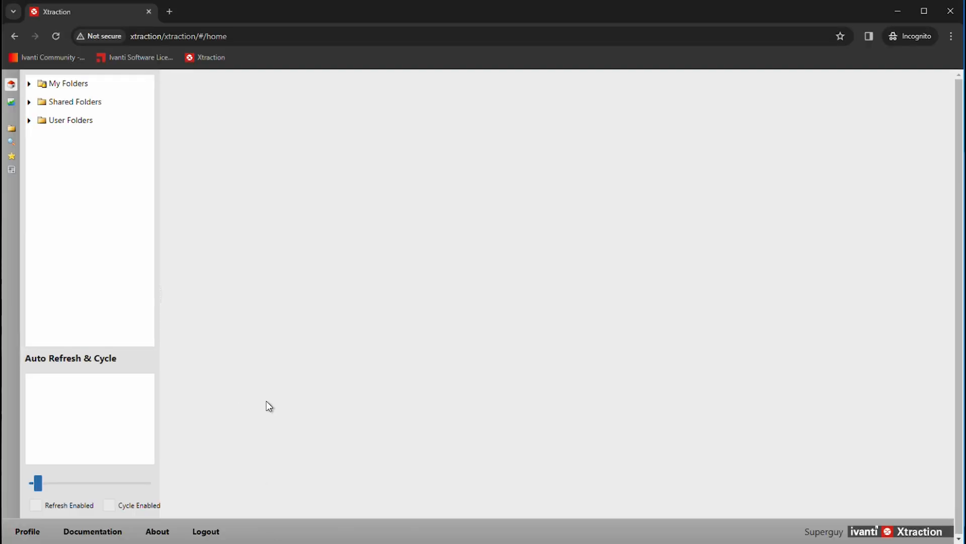
key(F5)
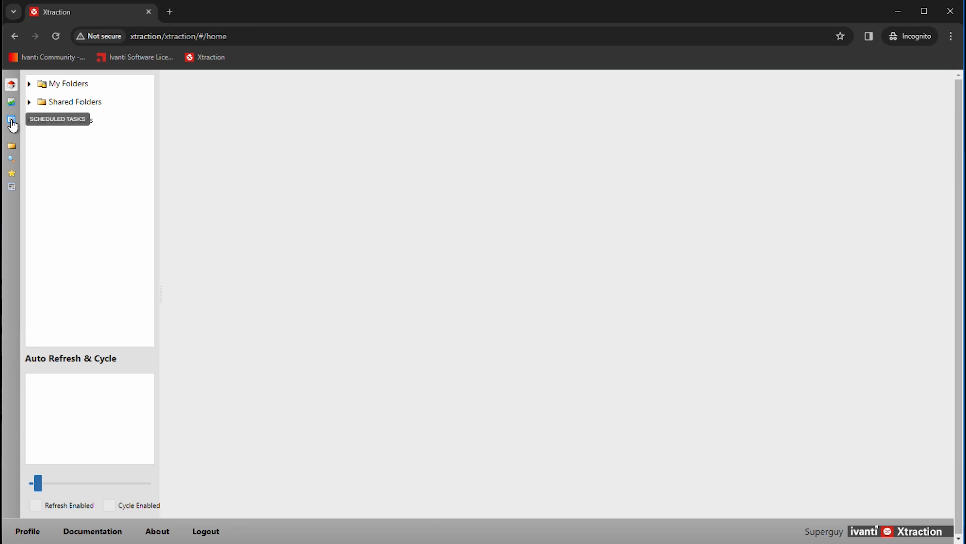
Open the Asset Breakdown dashboard from the Hardware folder of Ivanti Asset Manager in Shared Folders
click(34, 87)
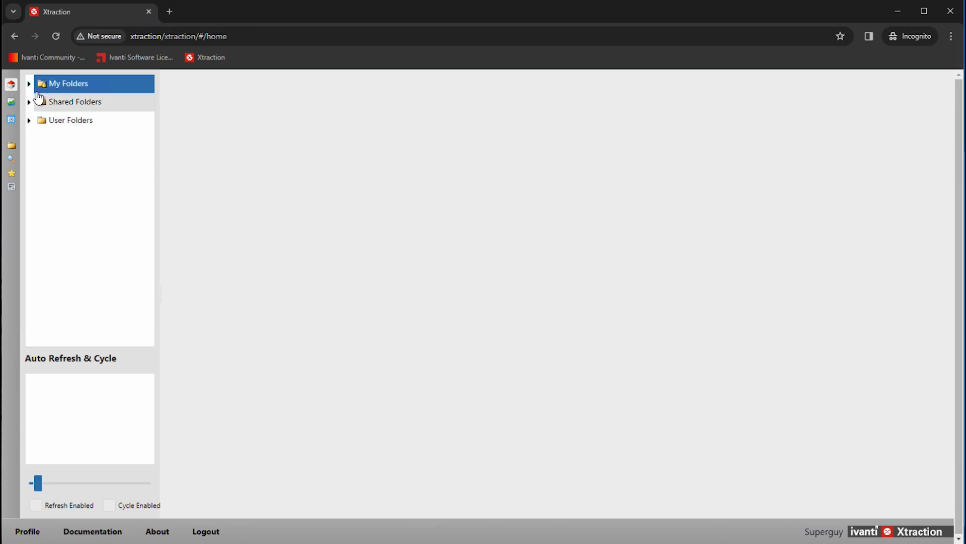
click(30, 103)
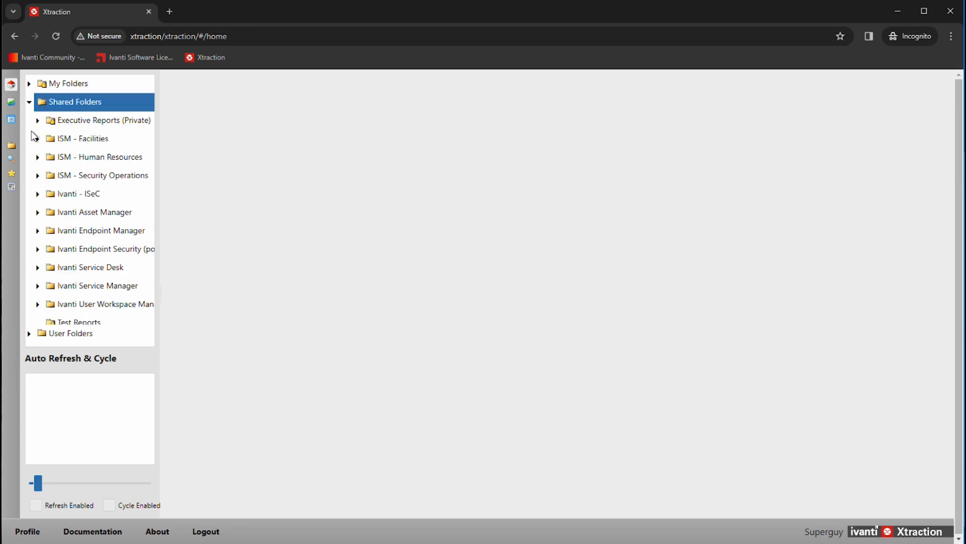
click(39, 213)
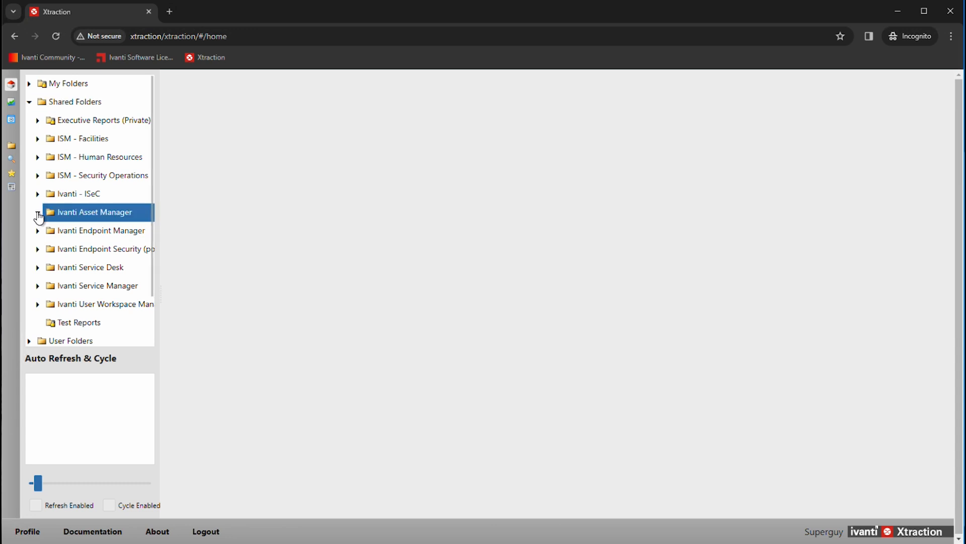
click(46, 231)
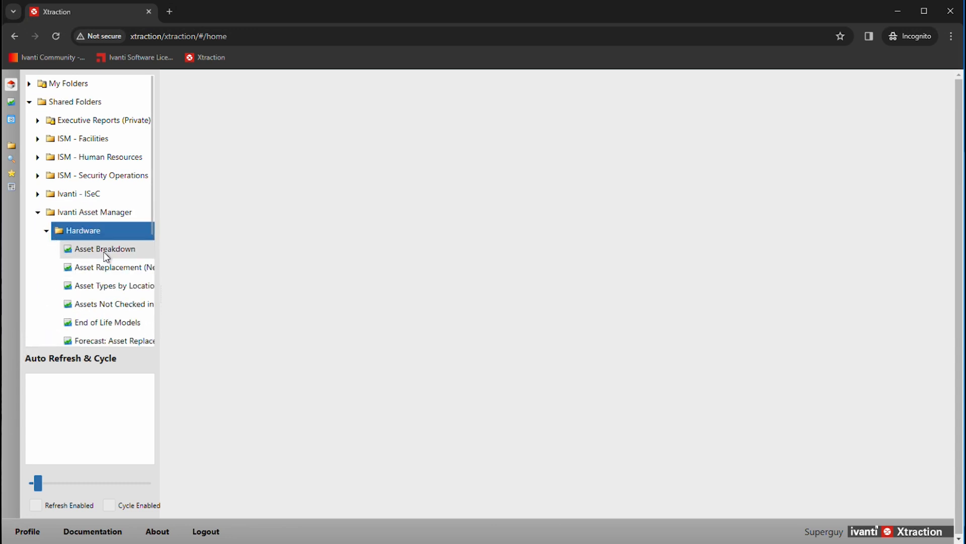
click(104, 250)
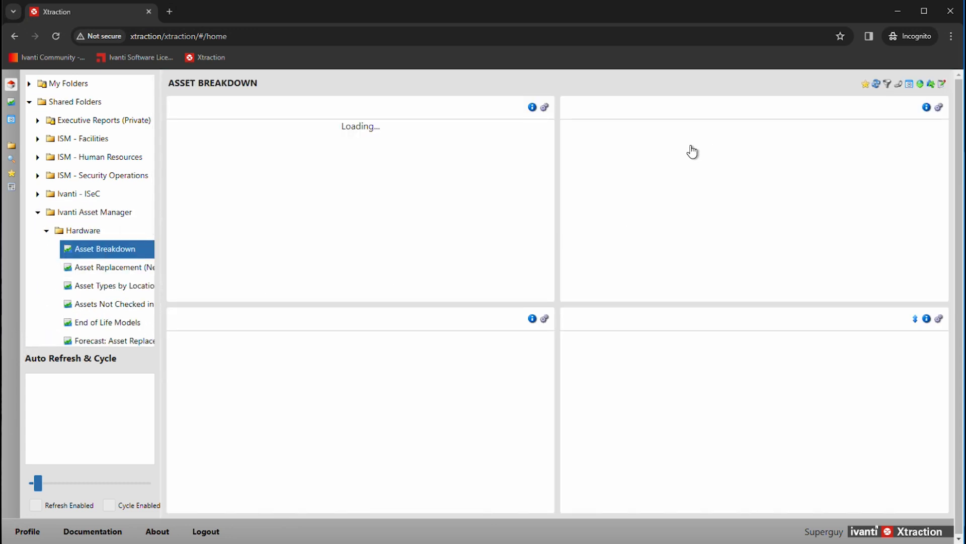
Collapse Ivanti Asset Manager and open the dashboard "02. Discovered Devices and Software License Info" from Ivanti Endpoint Manager's Assets/Software folder
click(40, 212)
click(40, 213)
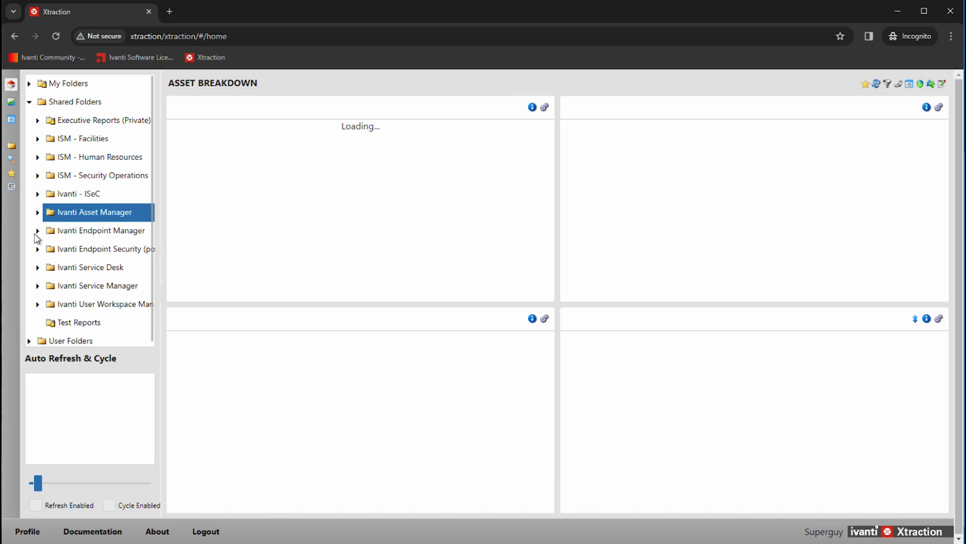
click(38, 231)
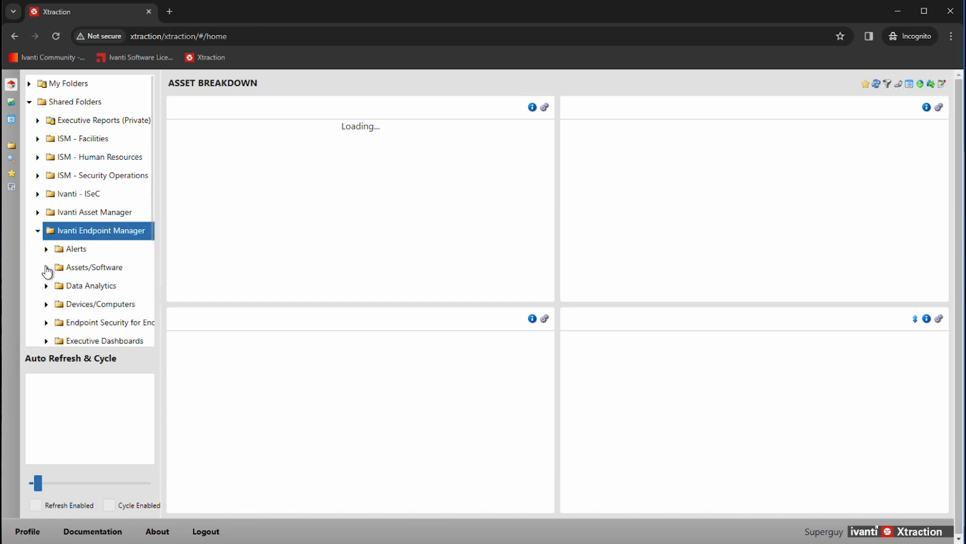
click(46, 268)
click(102, 304)
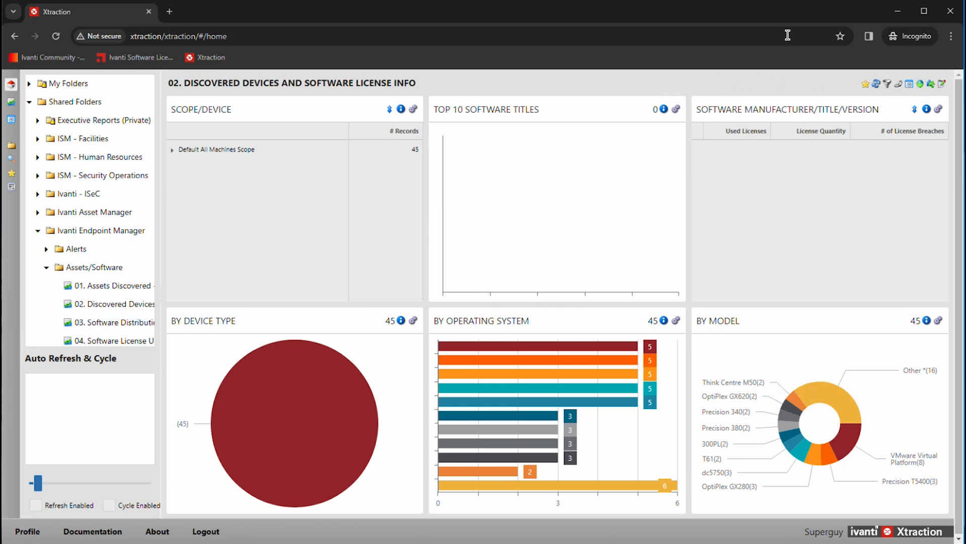
Start a scheduled export of the dashboard and review the available formats, keeping Word (DOCX)
click(910, 85)
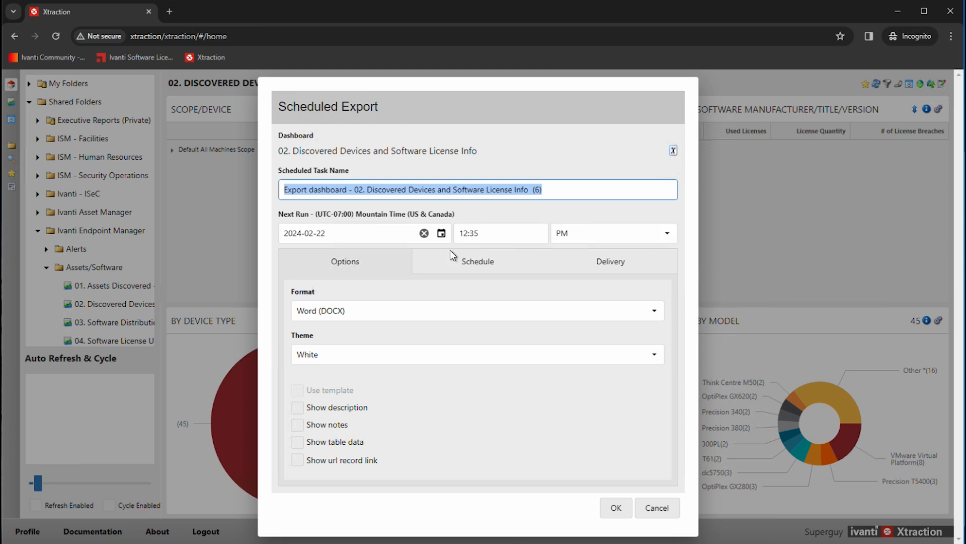
click(651, 311)
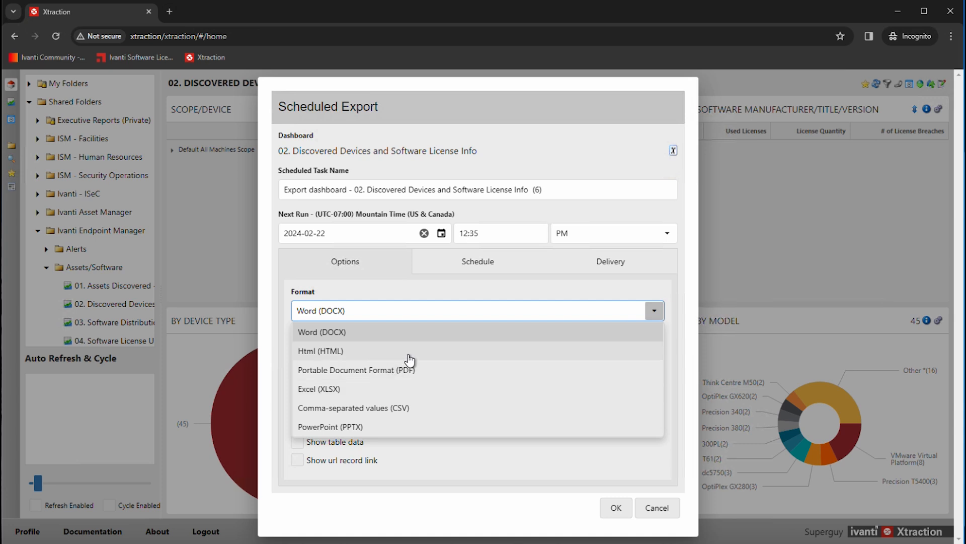
click(352, 336)
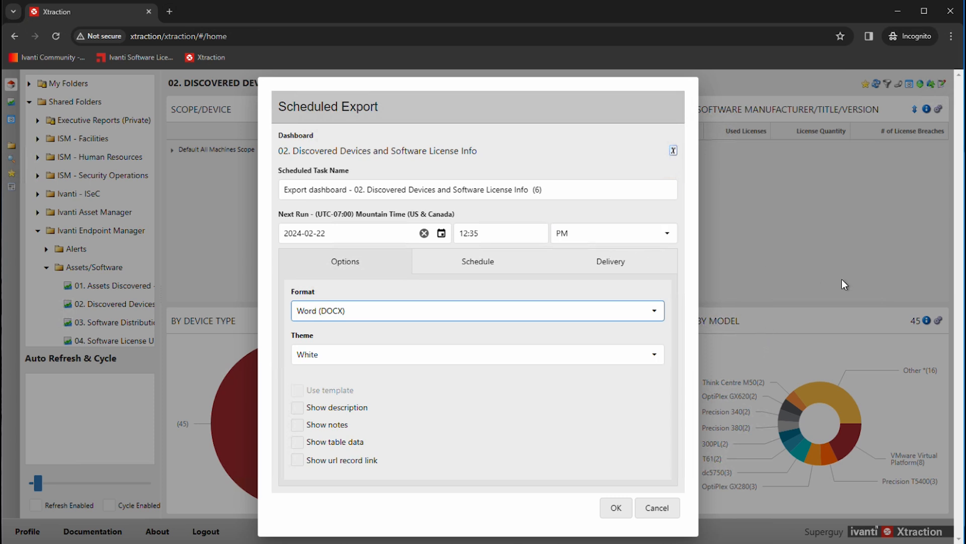
click(652, 315)
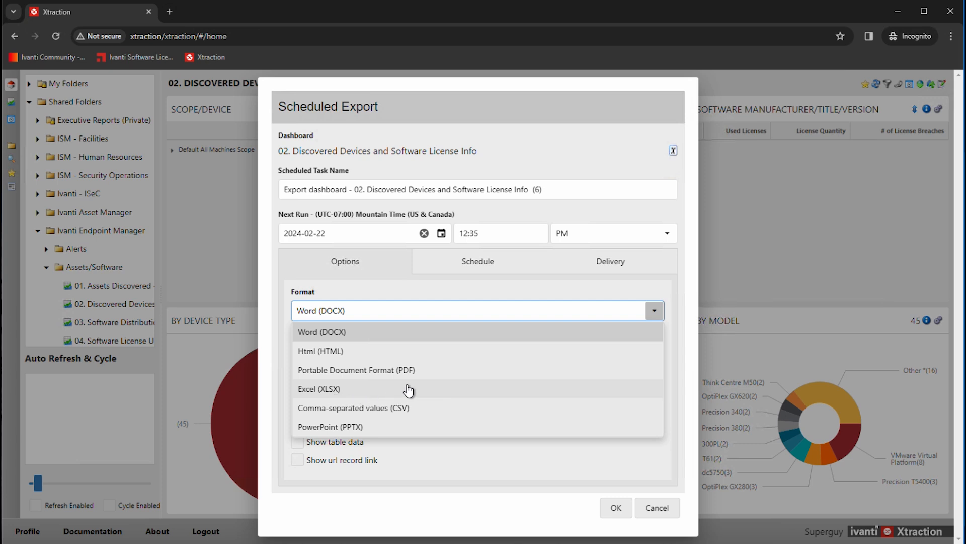
click(359, 269)
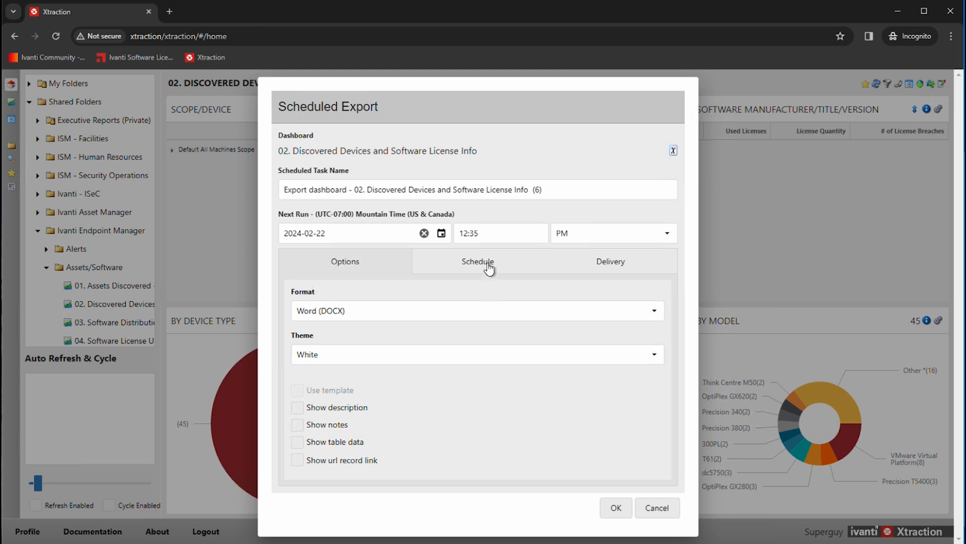
Set the export schedule to weekly on Friday and point out the next run time
click(471, 265)
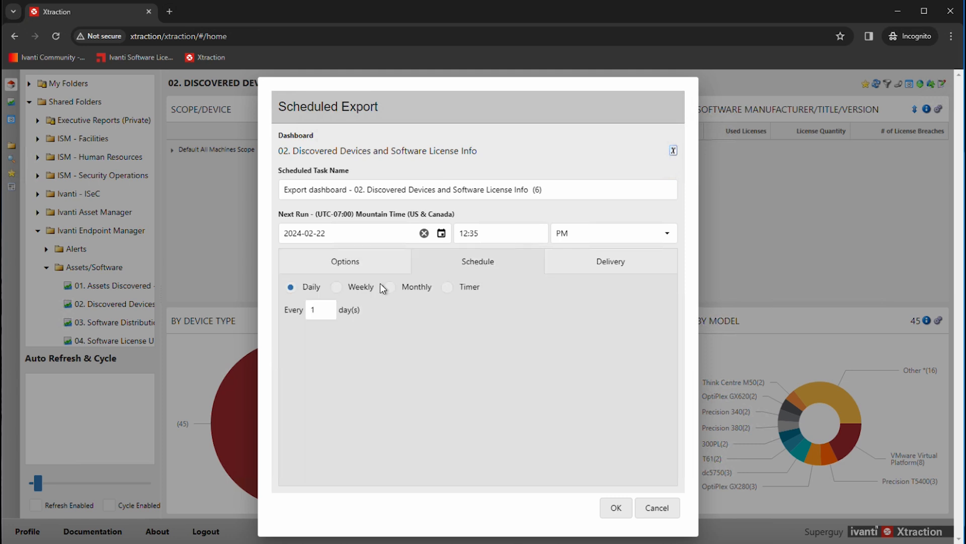
click(337, 288)
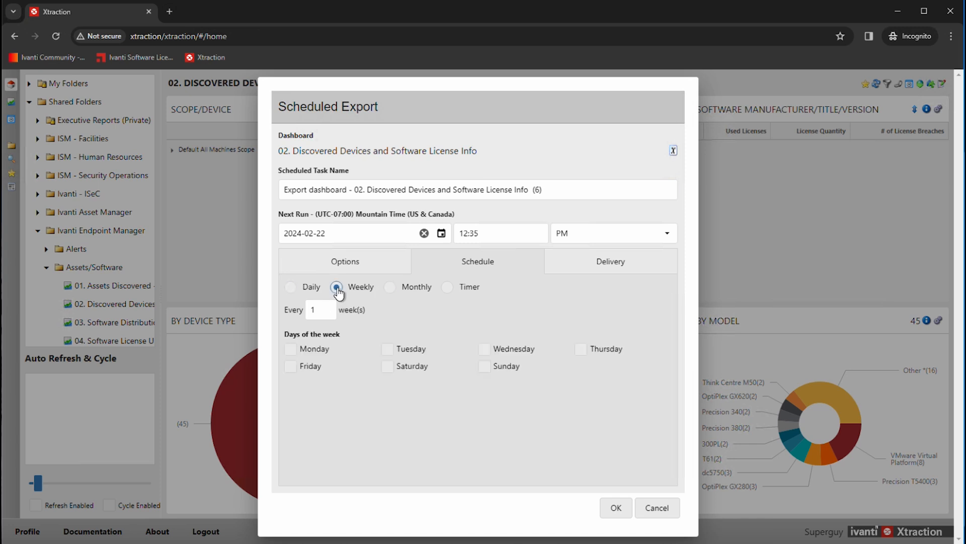
click(298, 370)
drag(490, 233, 443, 236)
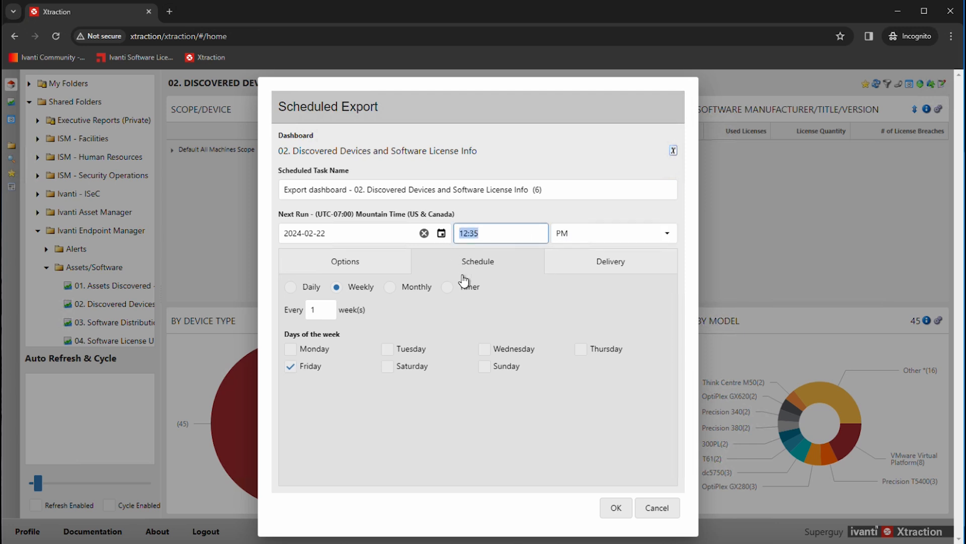
Show the monthly schedule options, switch the schedule to Timer, and review its interval units
click(390, 288)
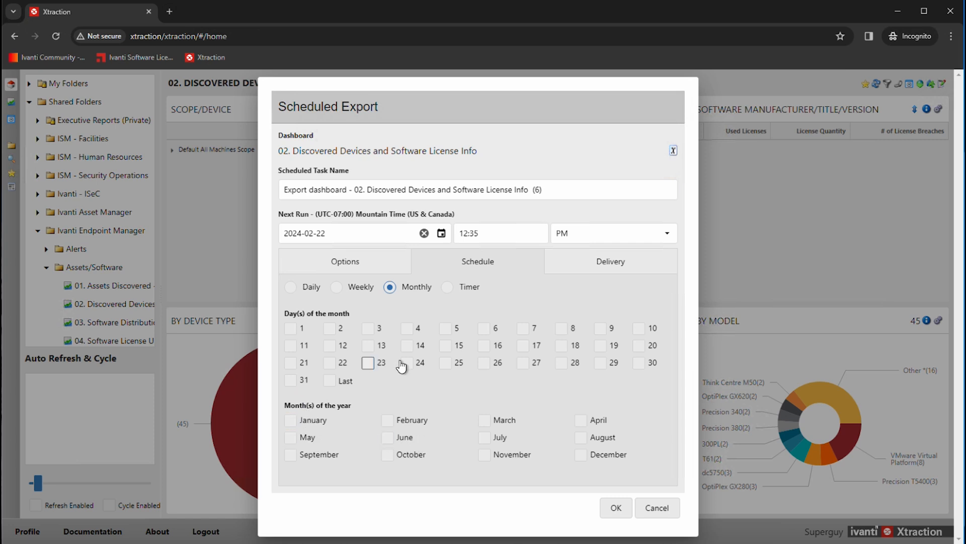
click(448, 288)
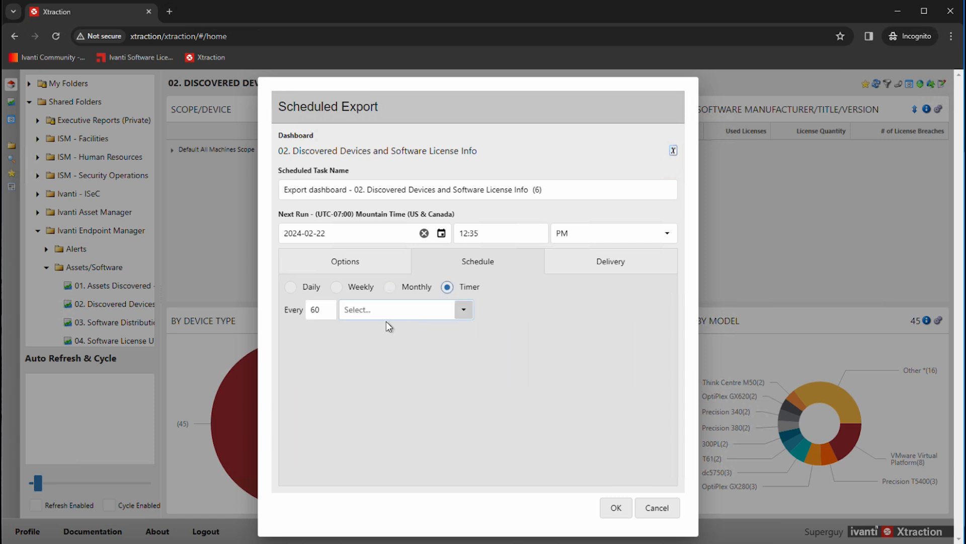
click(467, 314)
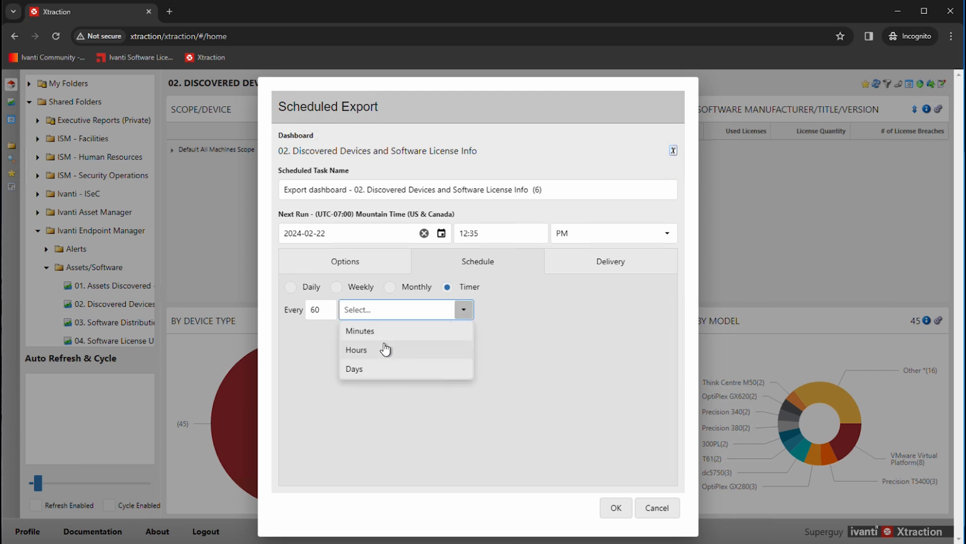
click(629, 316)
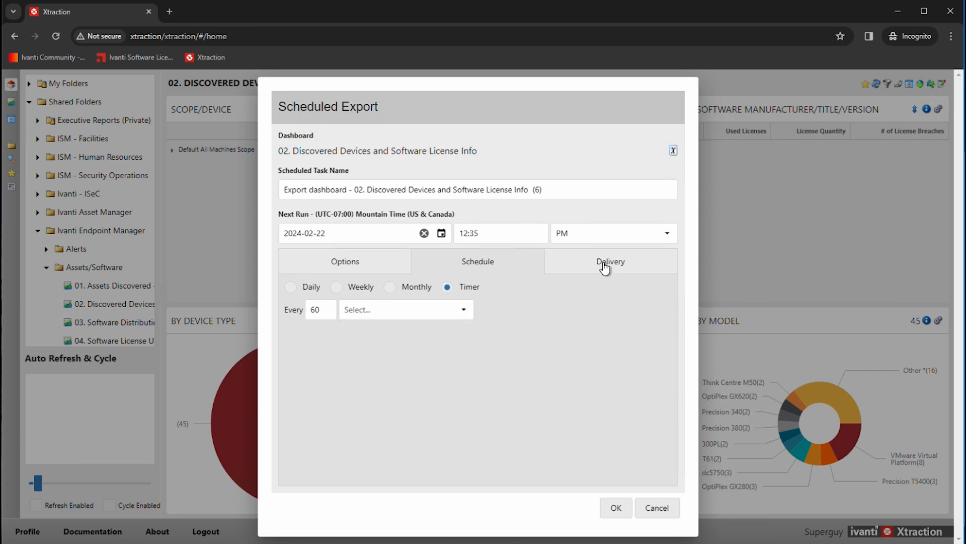
Review the export's delivery options for Xtraction Server with the Stored Reports folder and for File System, and choose Email
click(603, 267)
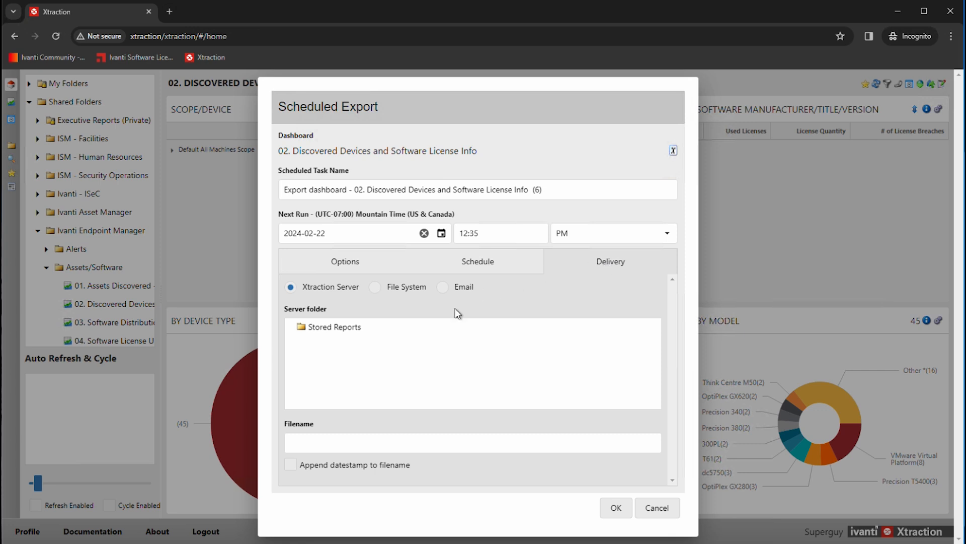
click(335, 334)
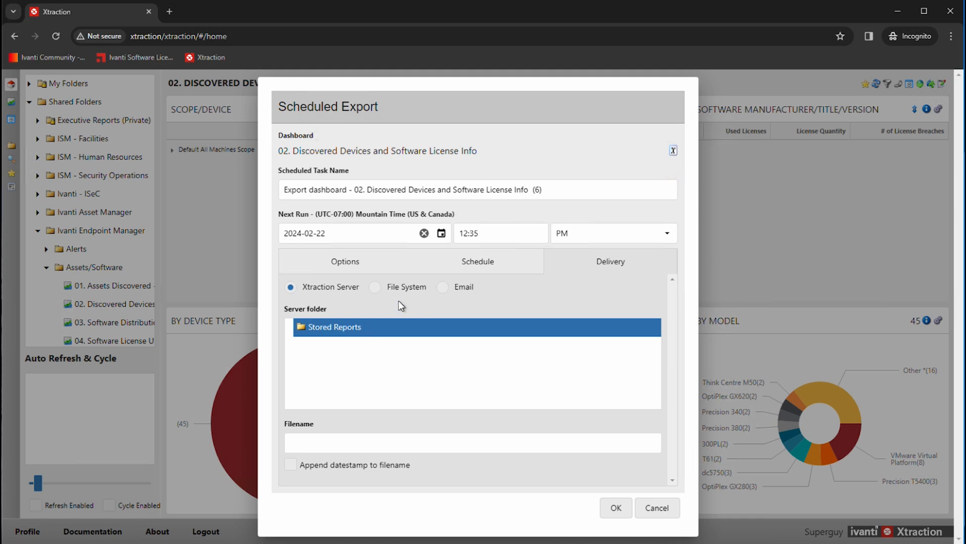
click(392, 286)
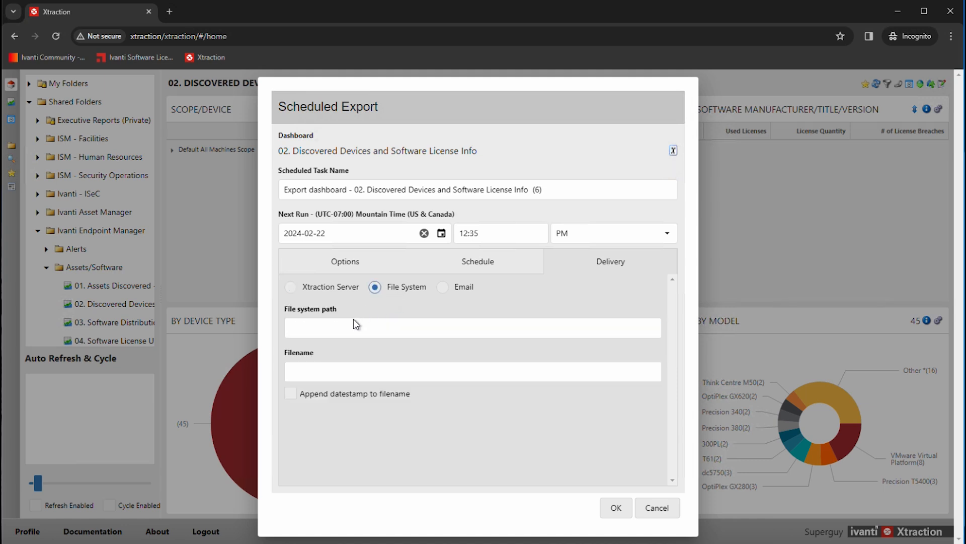
click(347, 330)
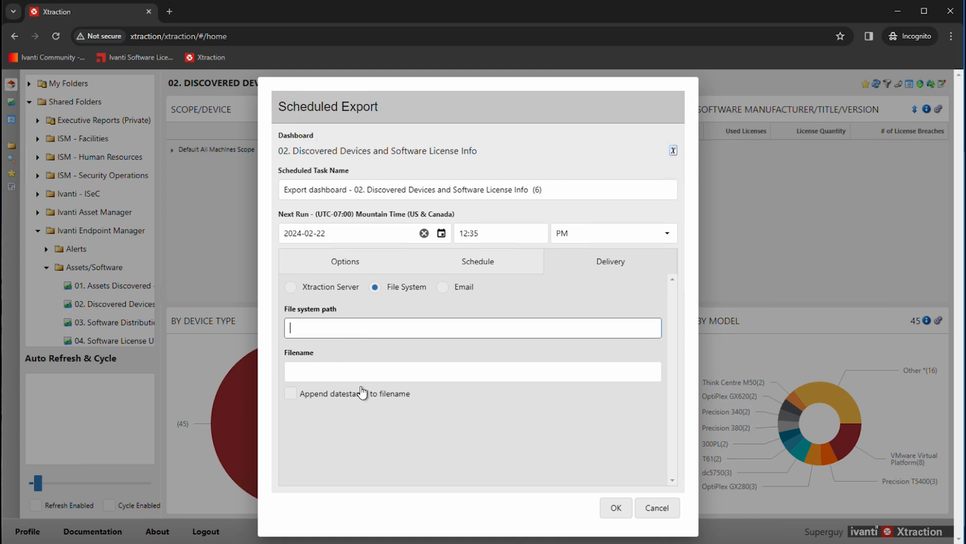
click(452, 290)
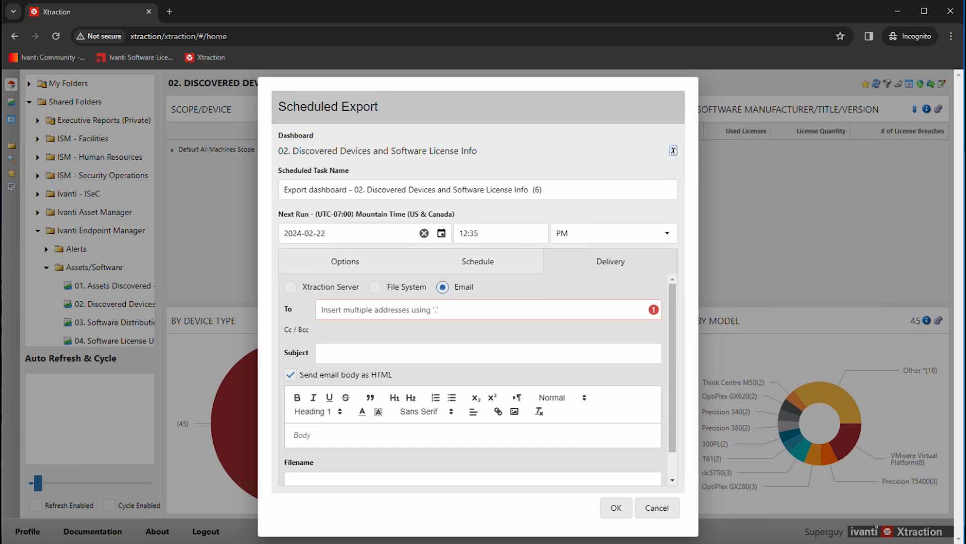
Switch to Xtraction Settings and review the SMTP email server settings, returning to the Scheduled Export dialog
click(513, 543)
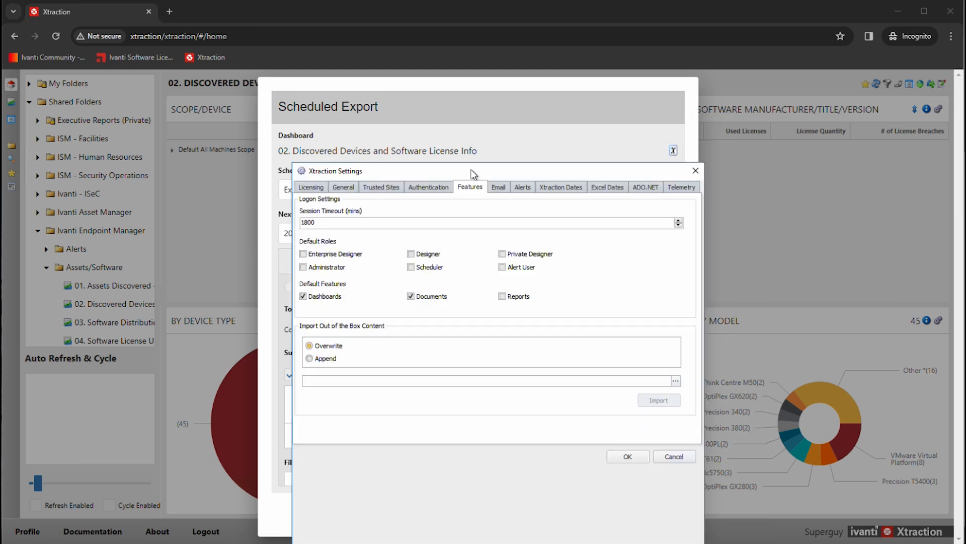
drag(469, 168, 476, 125)
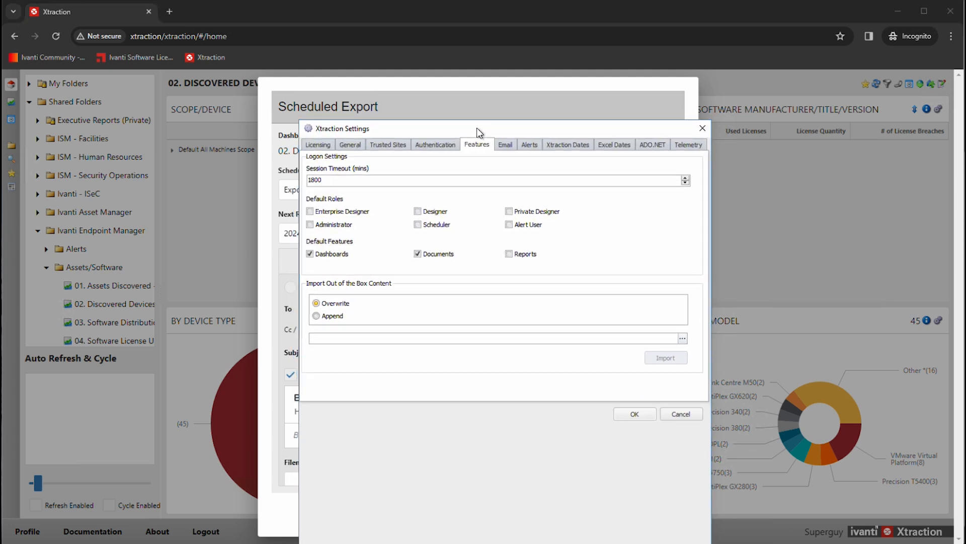
click(505, 145)
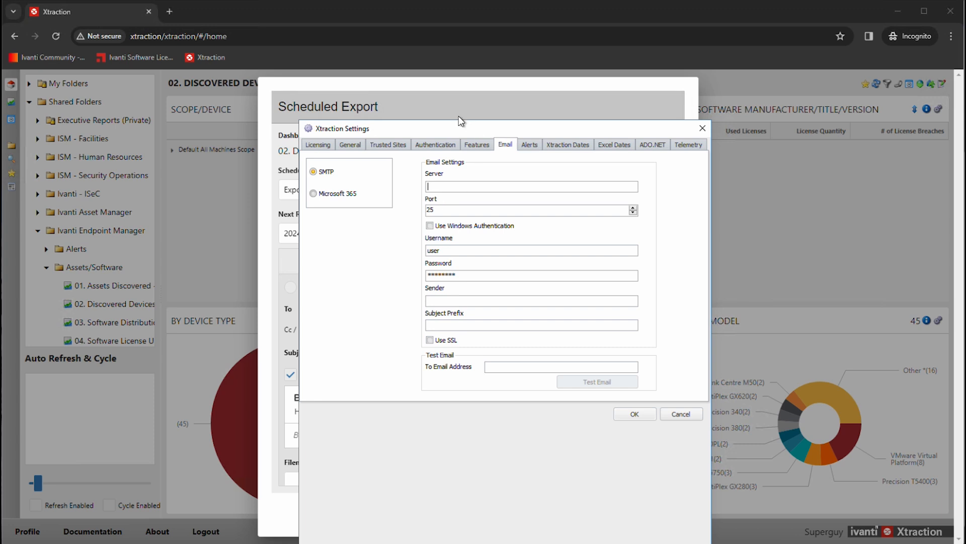
click(451, 104)
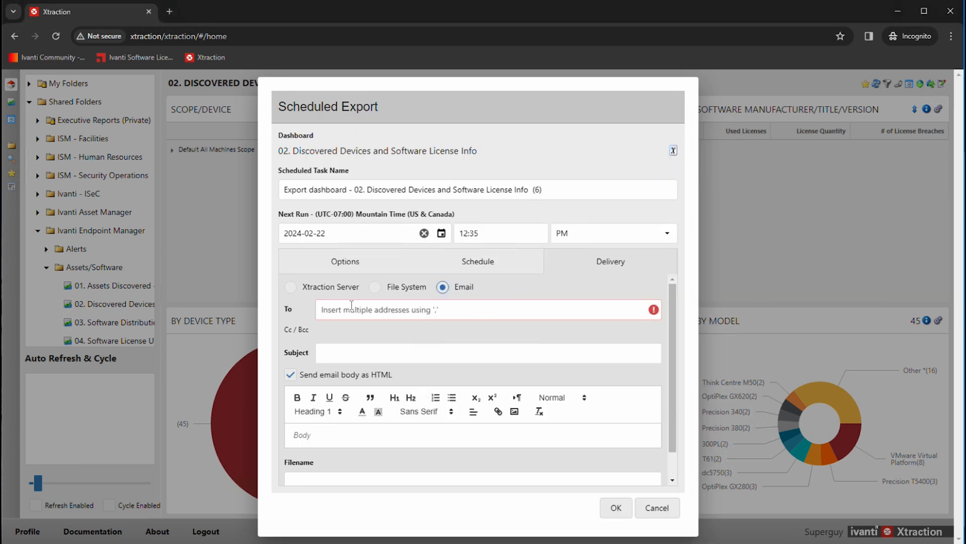
Review the export email's recipient and subject fields and the remaining delivery options
click(373, 309)
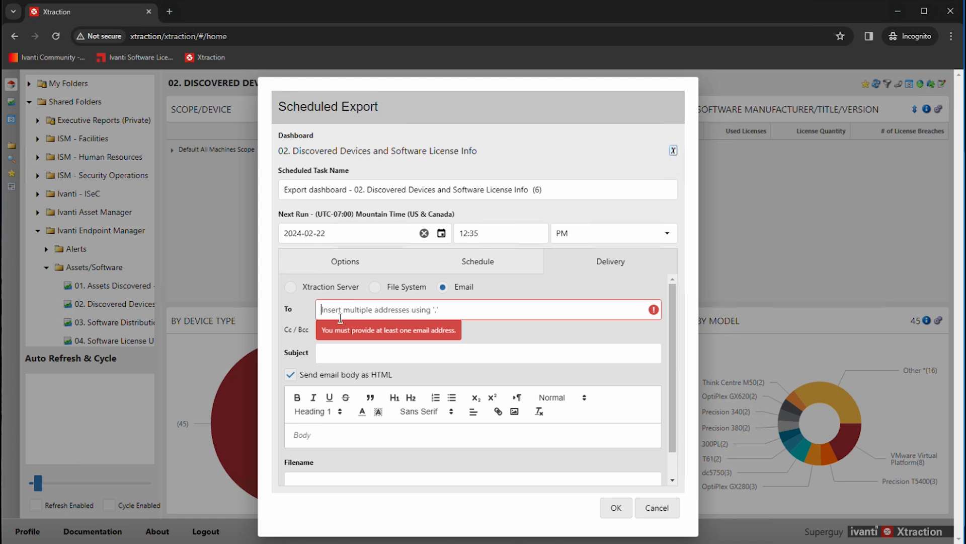
click(352, 355)
click(353, 356)
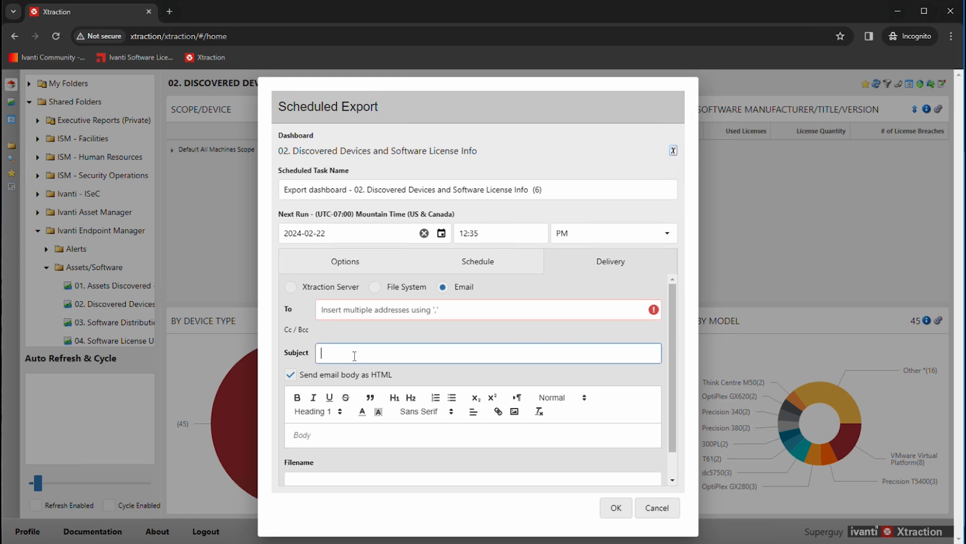
scroll(337, 427, down, 1)
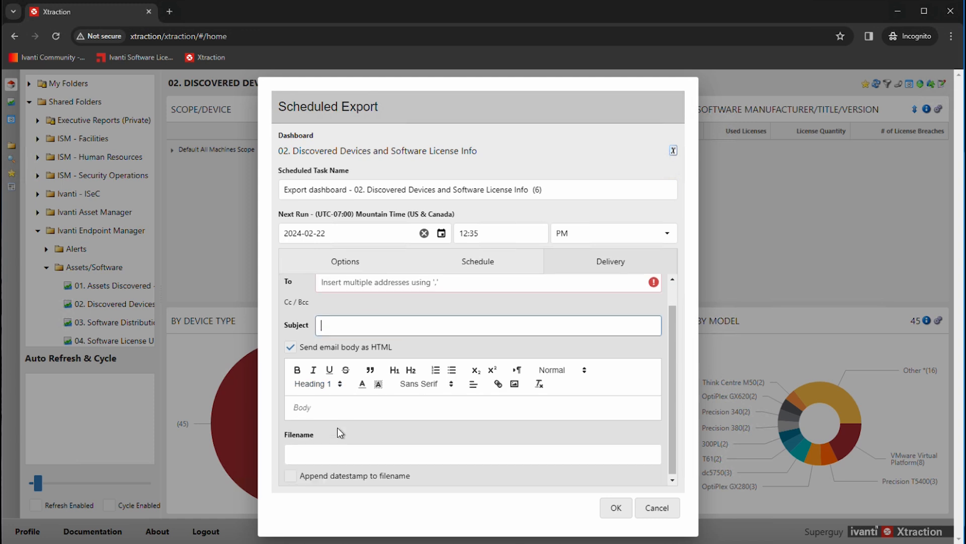
Name the exported file "Weekly status report" and enable appending the datestamp to the filename
click(317, 451)
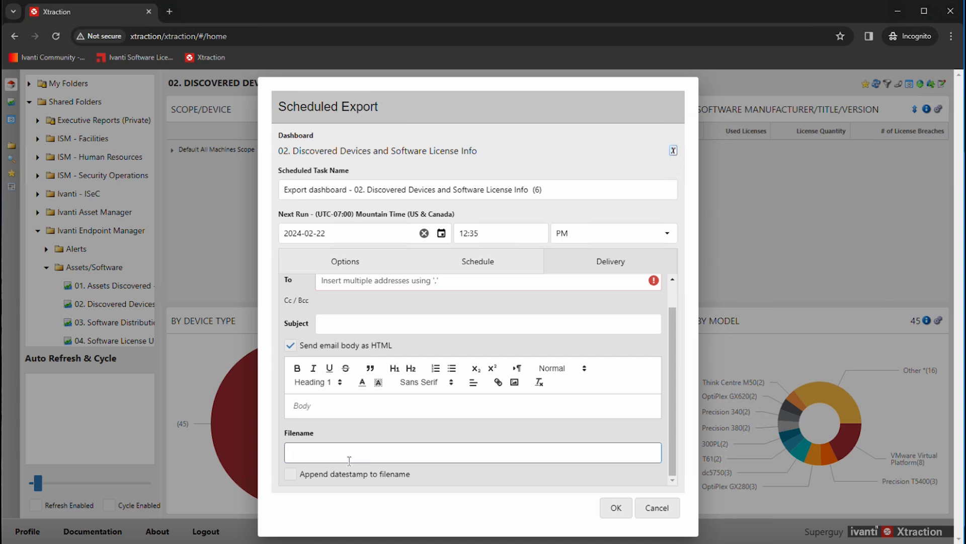
click(291, 474)
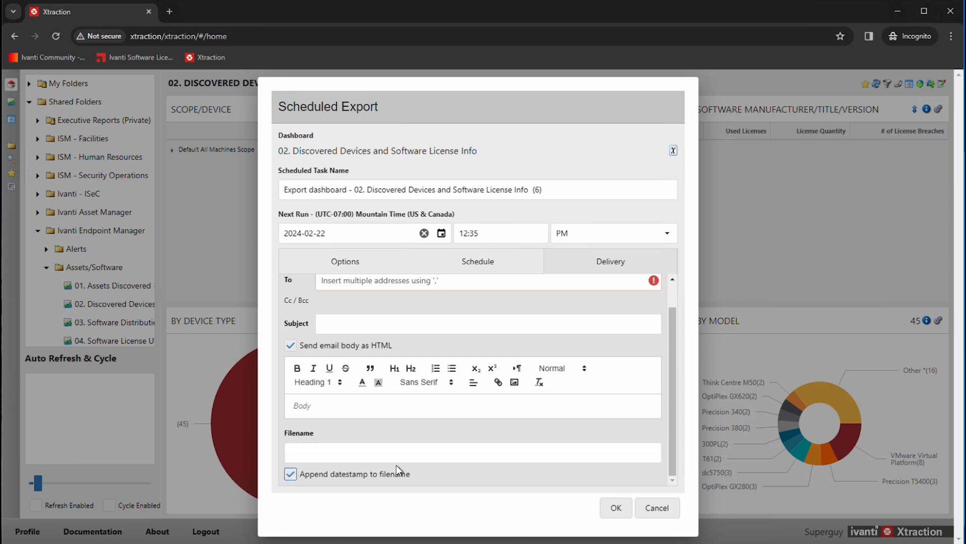
click(389, 456)
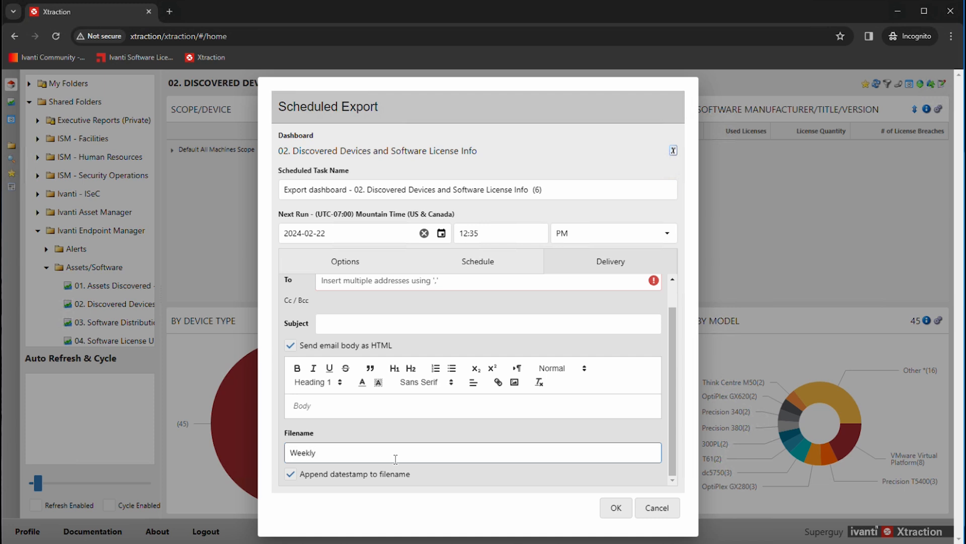
text(Weekly status report)
drag(374, 454, 250, 451)
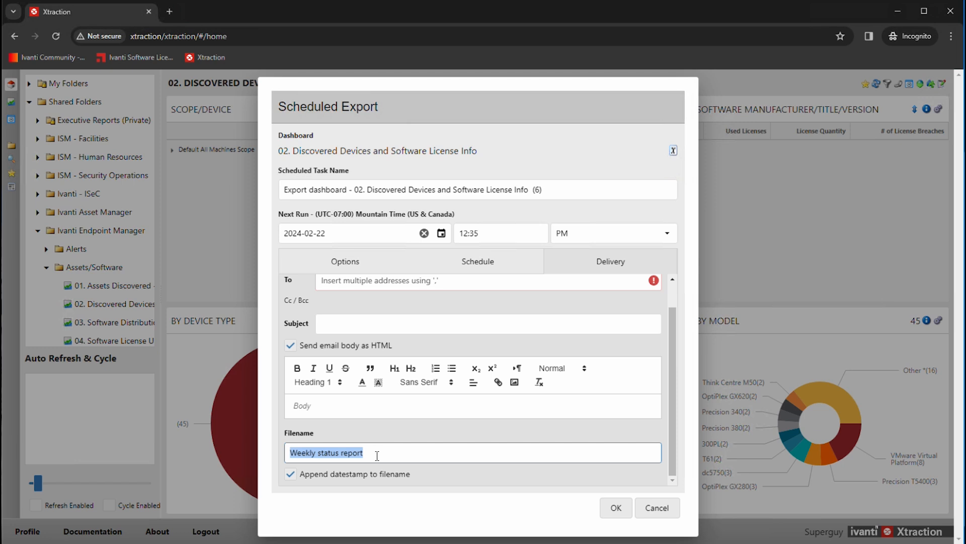
drag(377, 456, 286, 451)
Enter the recipient's email address for the export and save the scheduled task
click(615, 508)
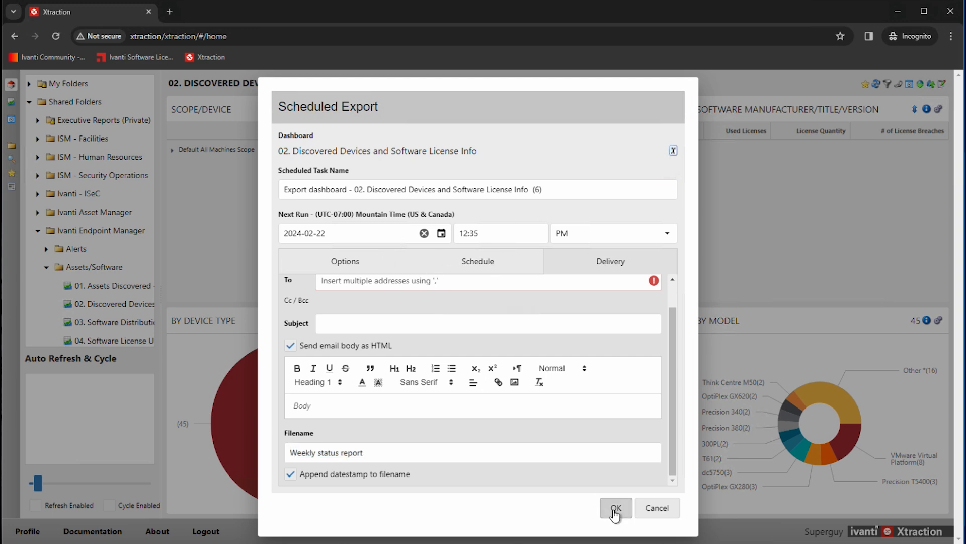
click(402, 280)
text(test@test.com)
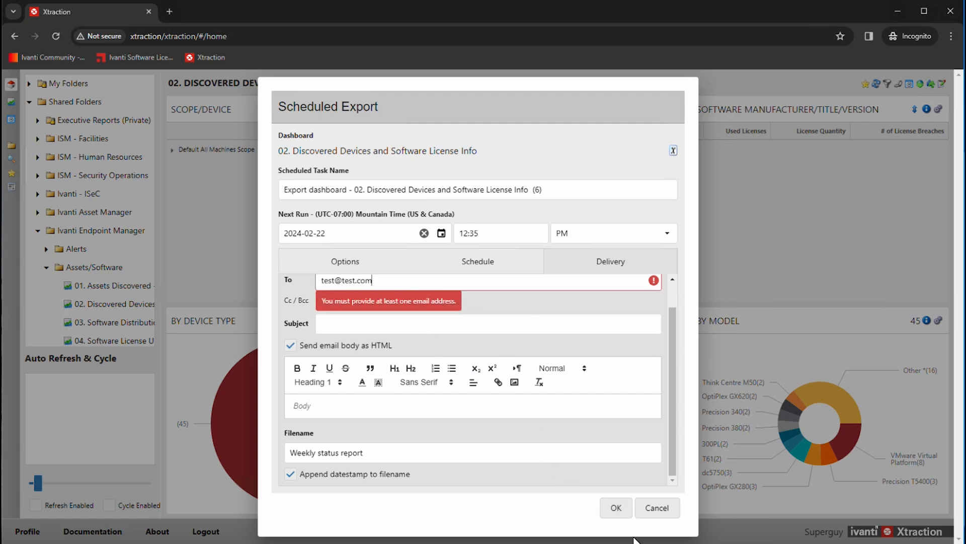
click(619, 513)
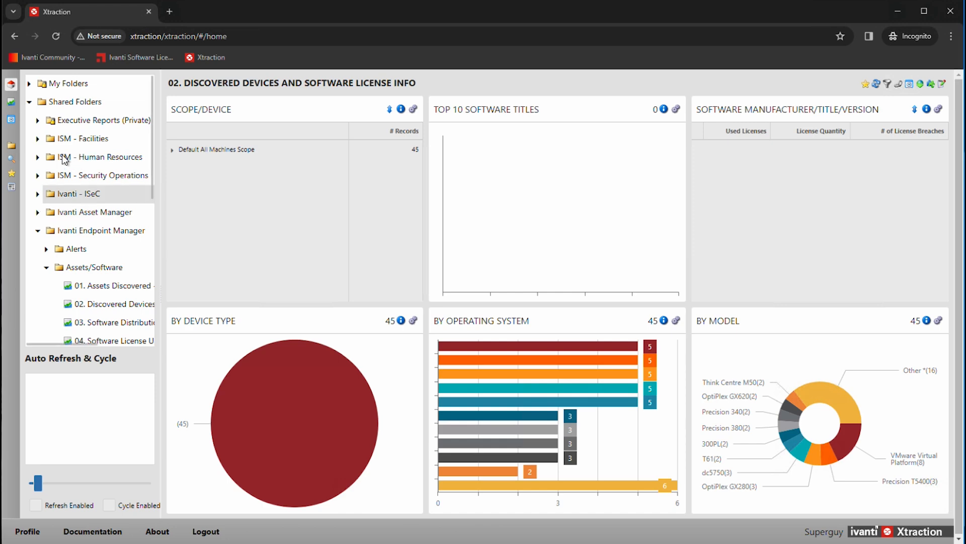
Open the scheduled tasks list, filter it to My tasks only, and show all tasks again
click(12, 121)
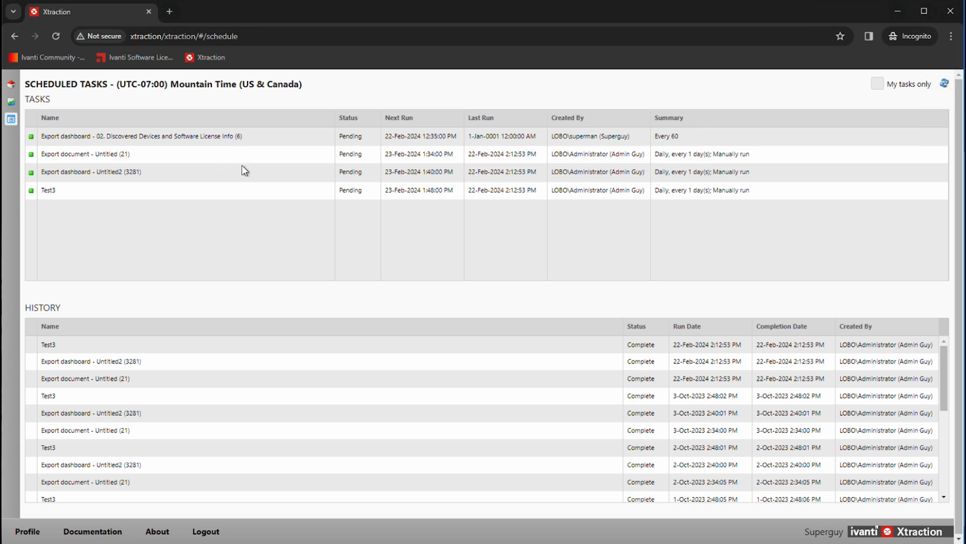
click(876, 86)
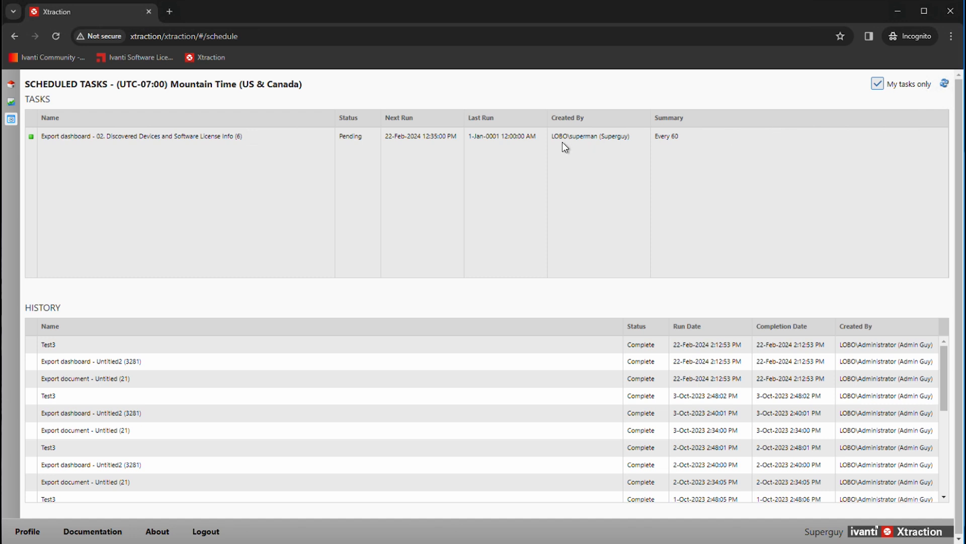
click(878, 85)
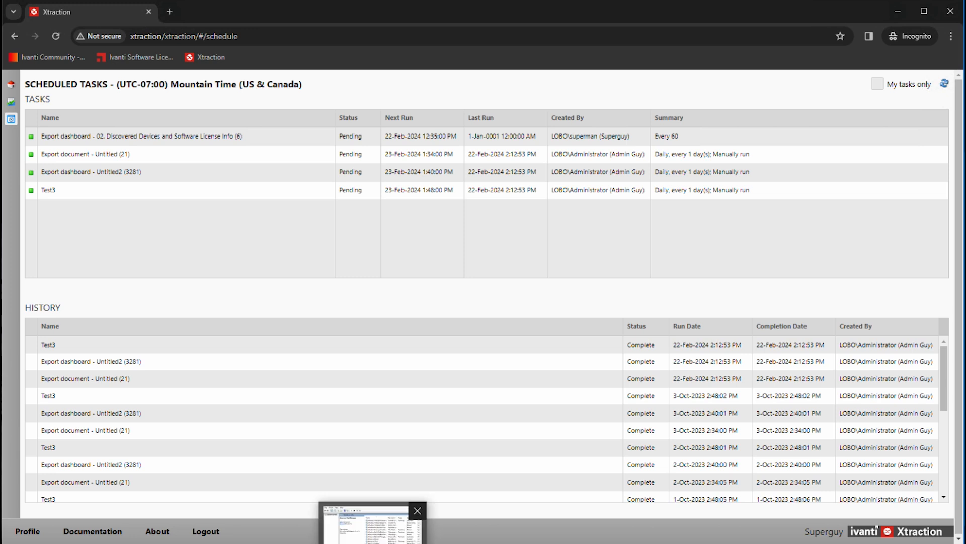
Switch to Windows Services and set the Xtraction Task Manager service's startup type to Automatic
click(373, 541)
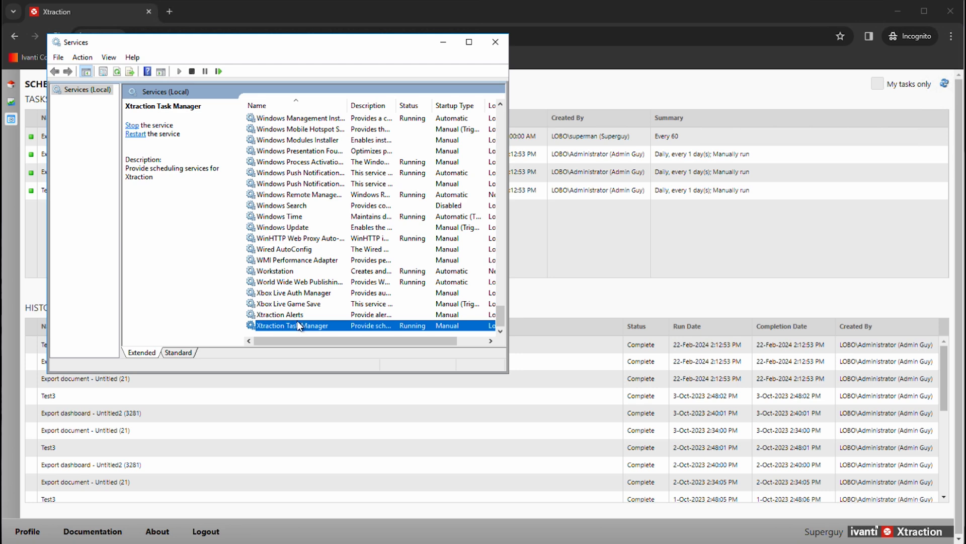
drag(229, 49, 257, 76)
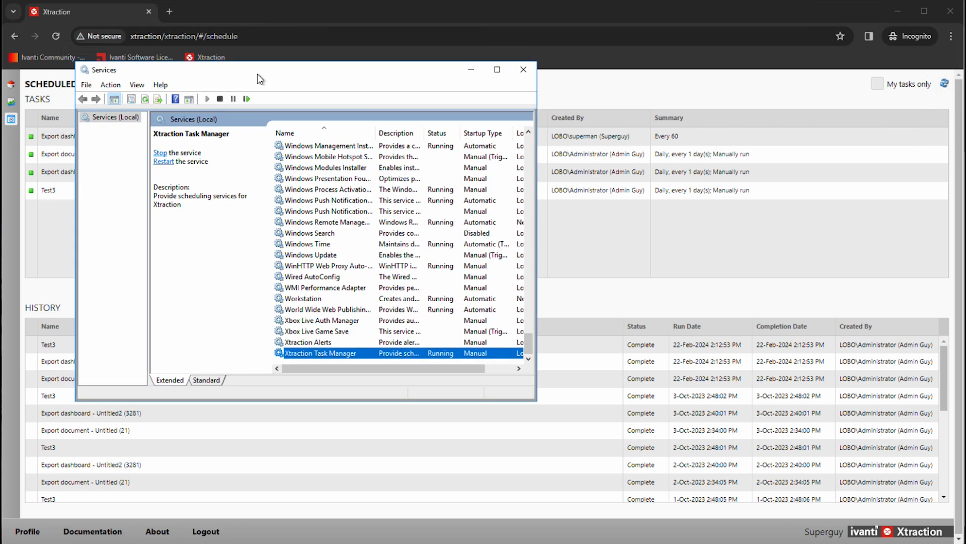
double_click(319, 354)
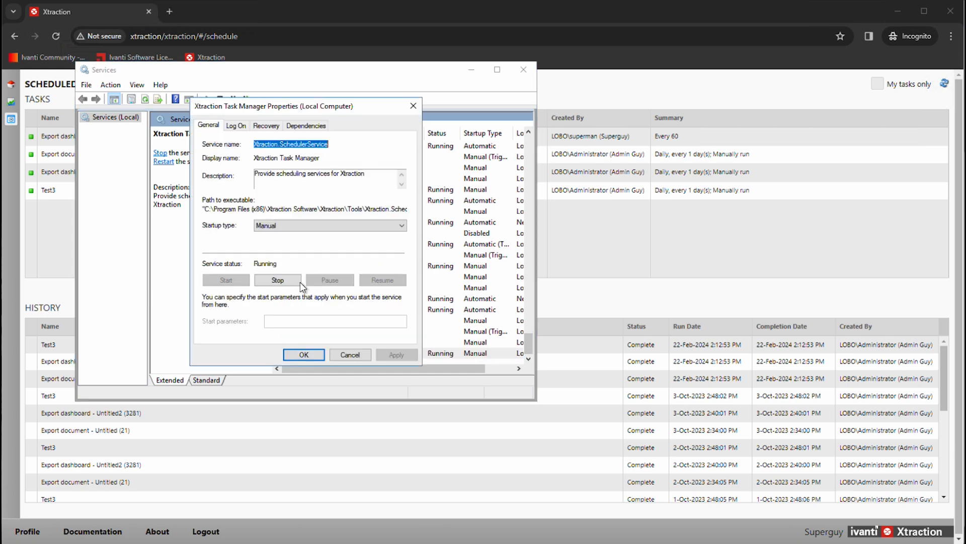
click(300, 223)
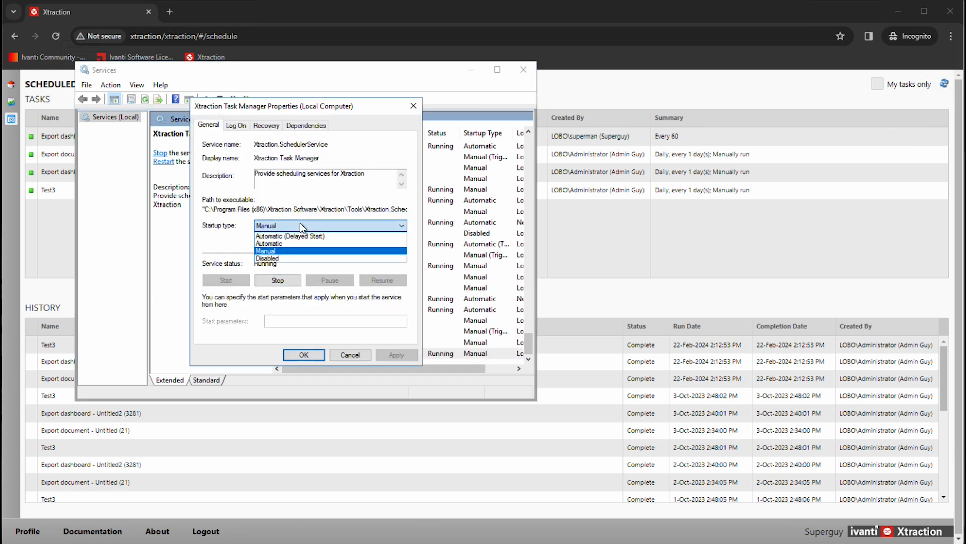
click(275, 244)
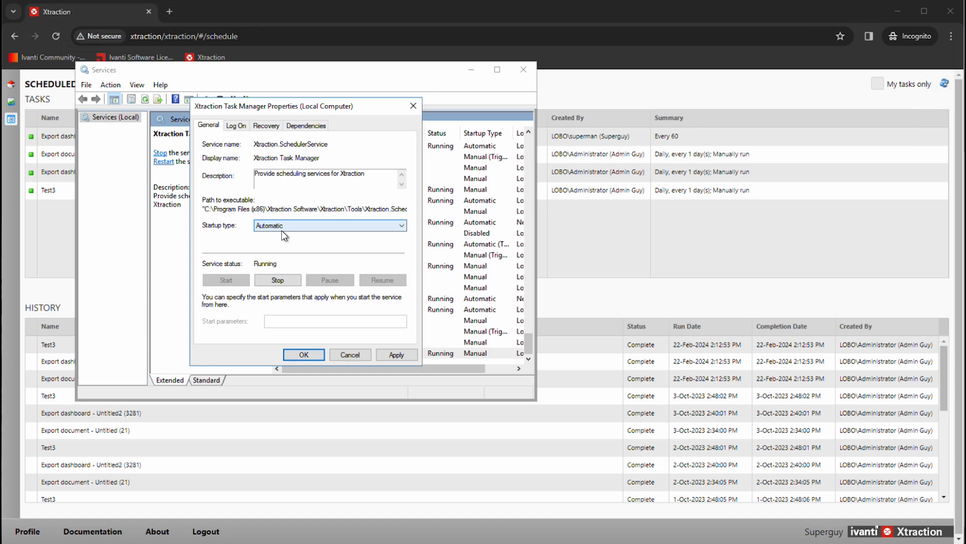
click(396, 354)
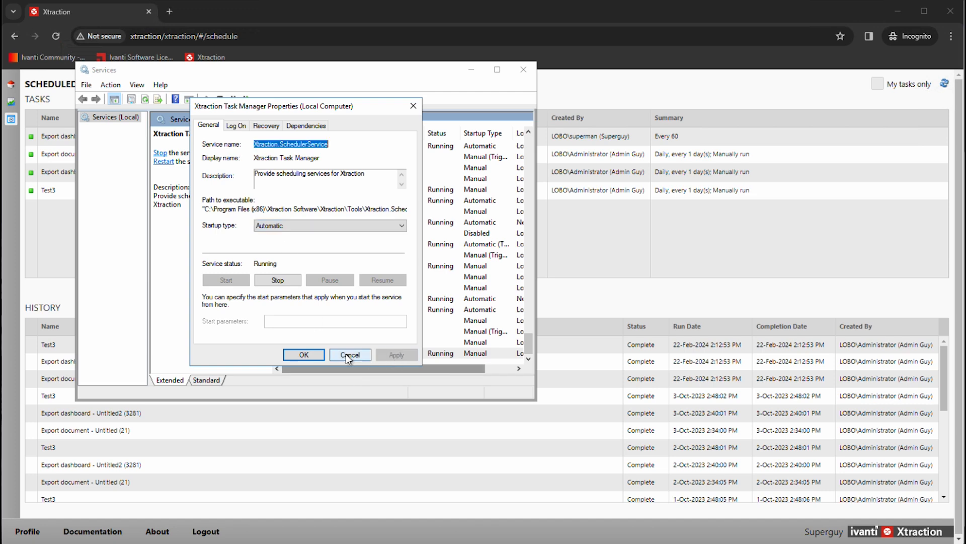
click(307, 354)
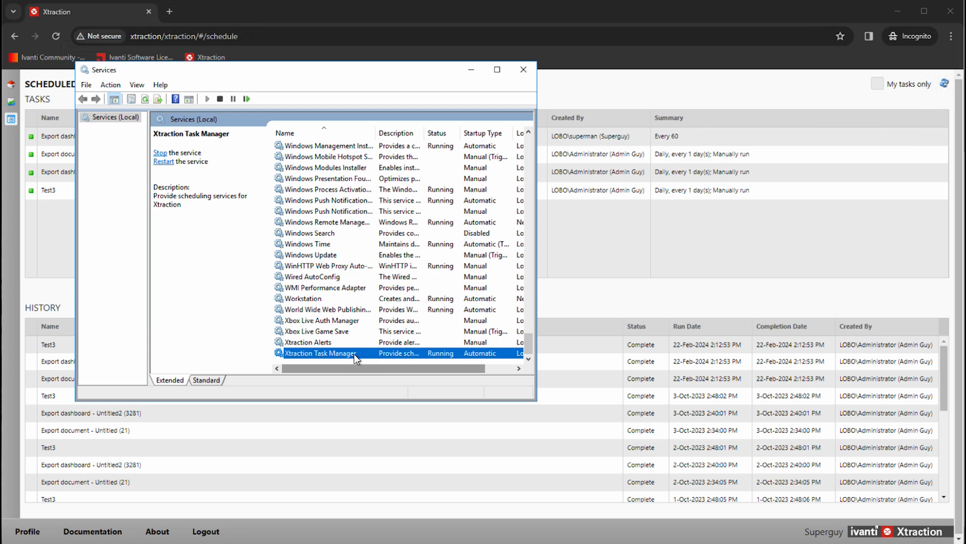
Return to Xtraction's scheduled tasks and show the task history for Test3
click(575, 281)
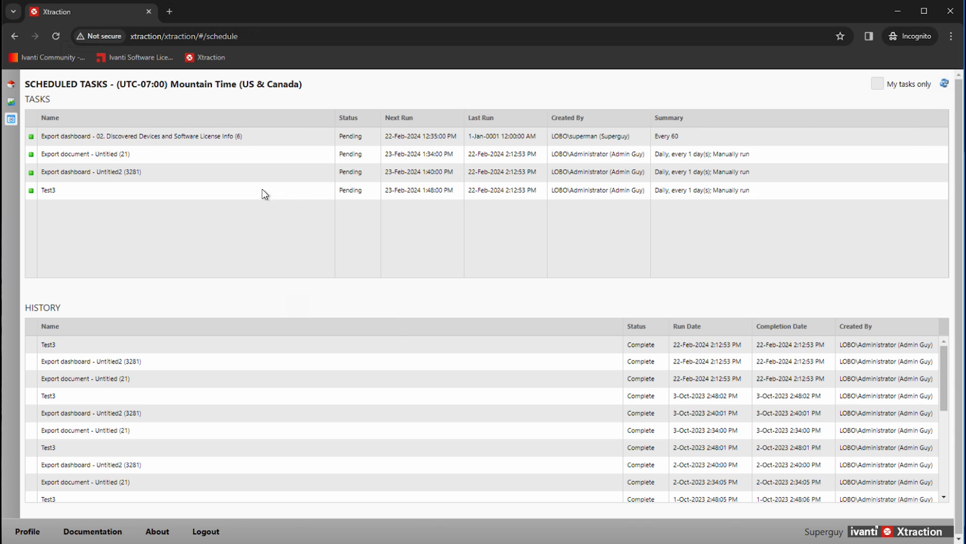
right_click(152, 193)
click(306, 206)
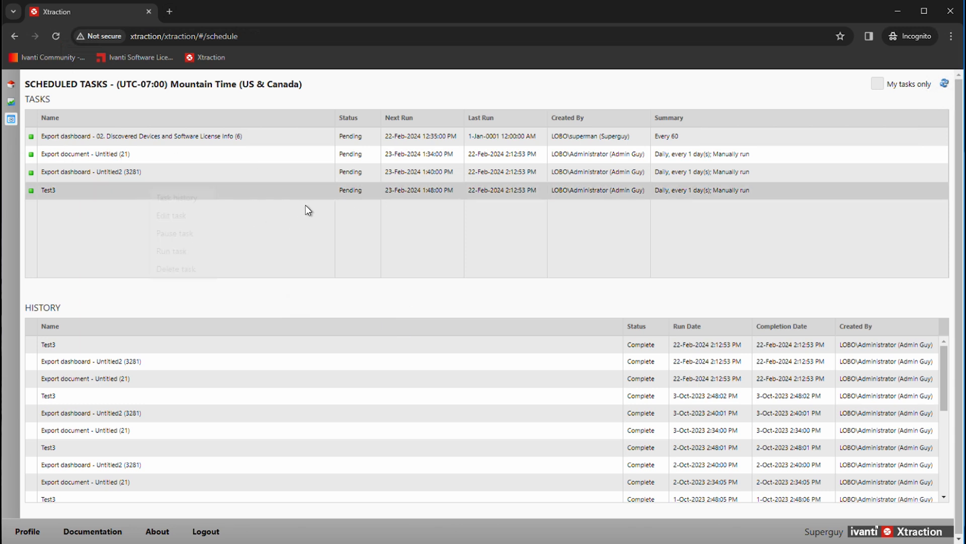
right_click(65, 189)
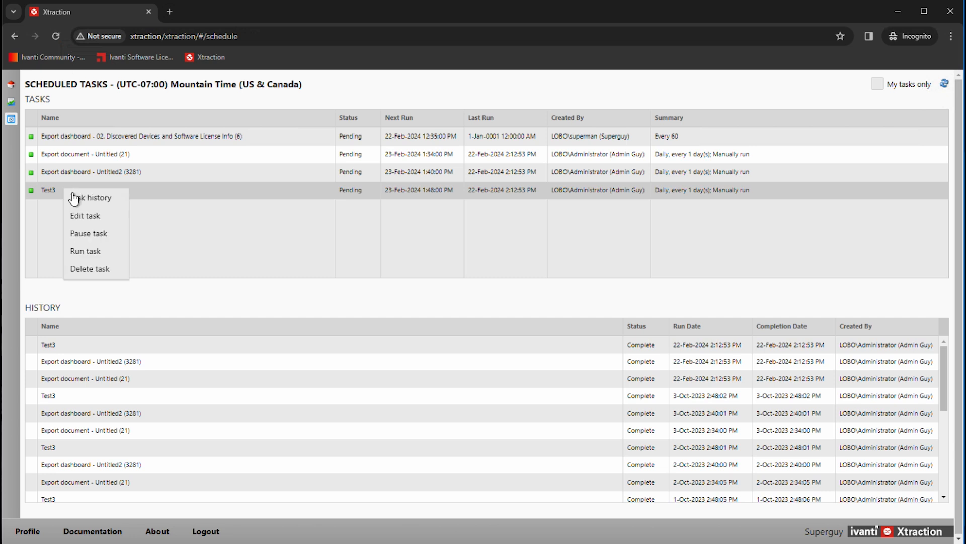
click(100, 199)
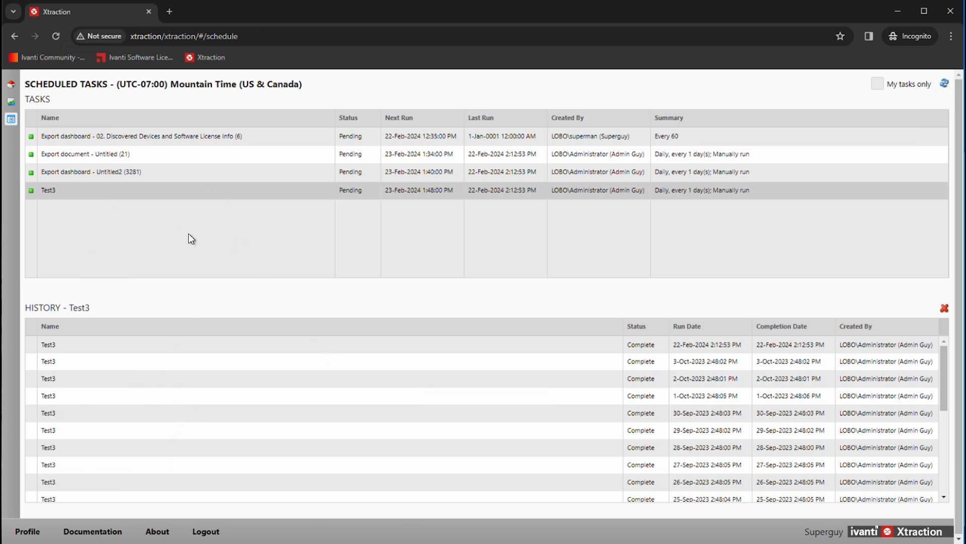
Open the Test3 task for editing, review its schedule and delivery settings, and close it without saving
right_click(99, 194)
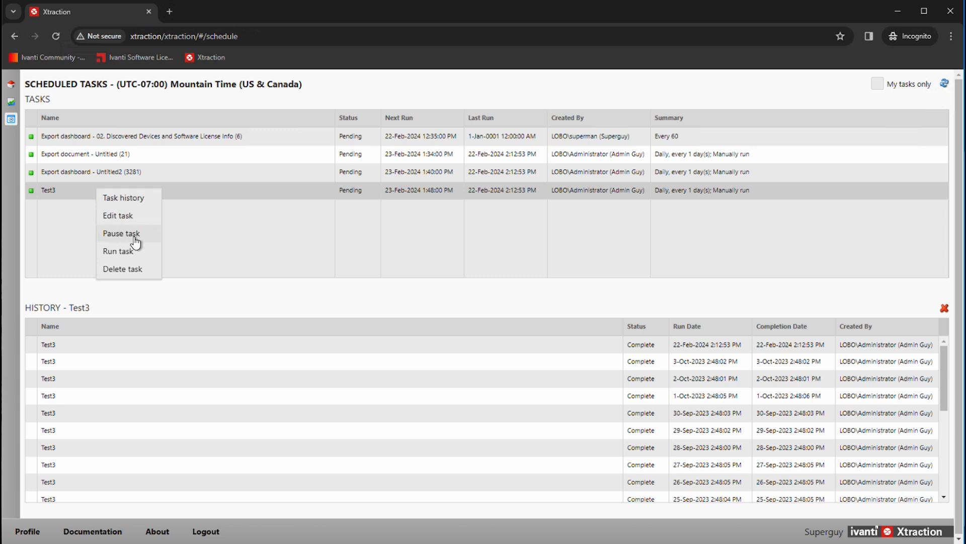
click(129, 220)
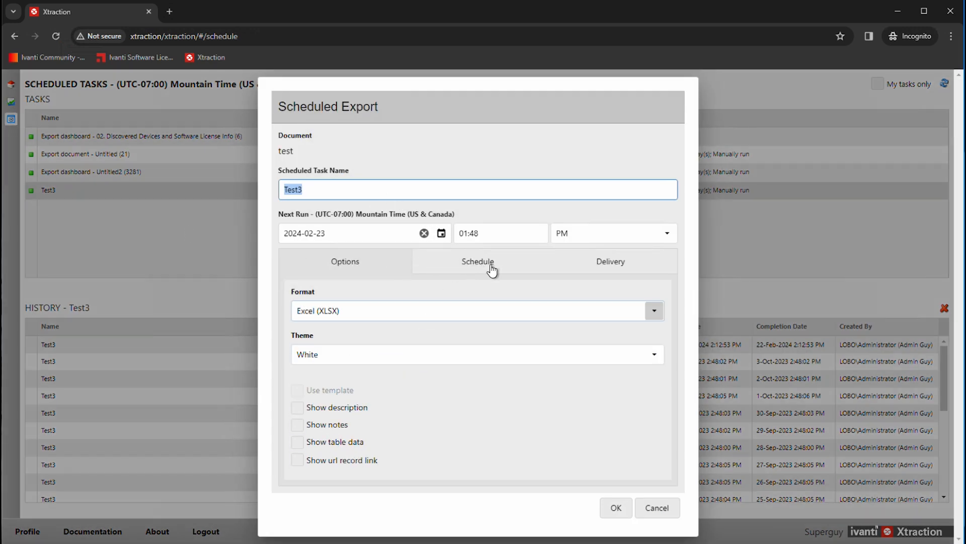
click(492, 270)
click(606, 264)
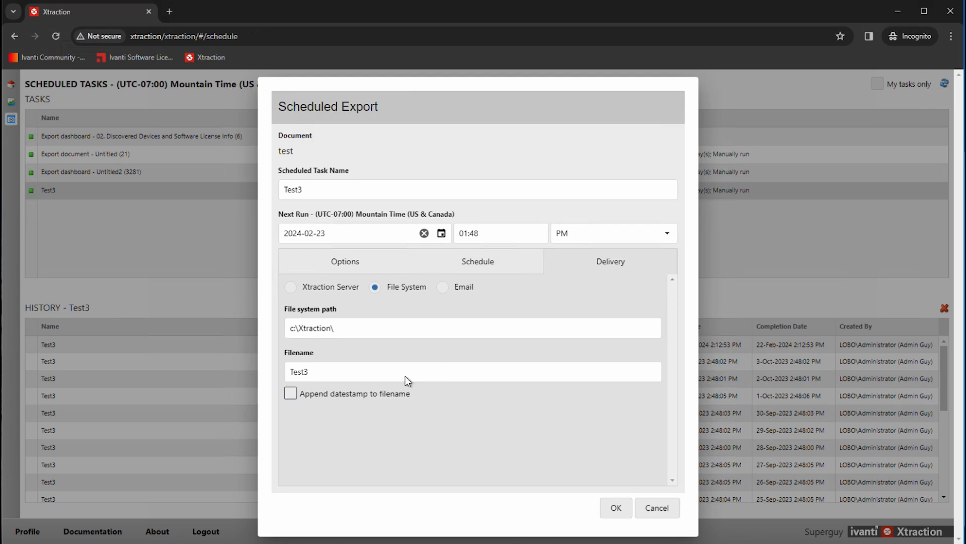
click(662, 514)
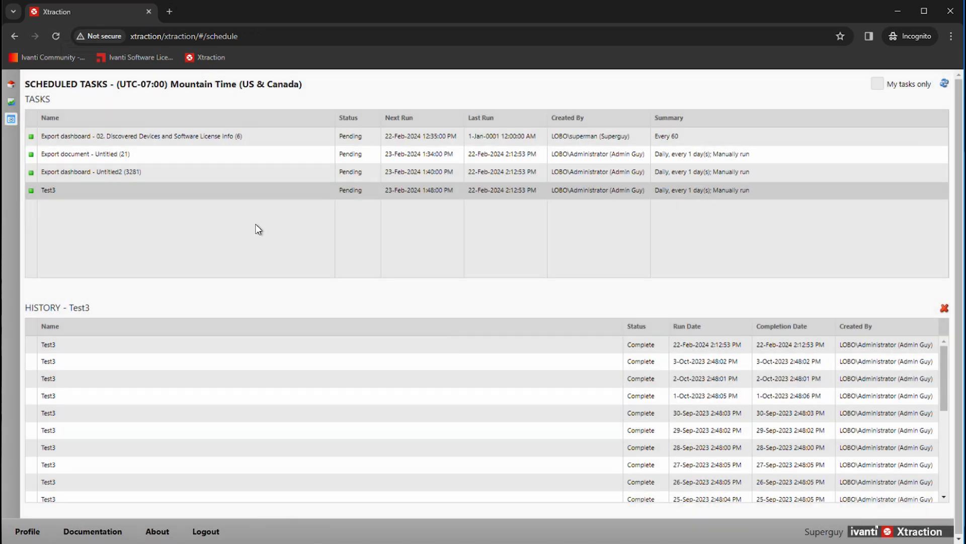